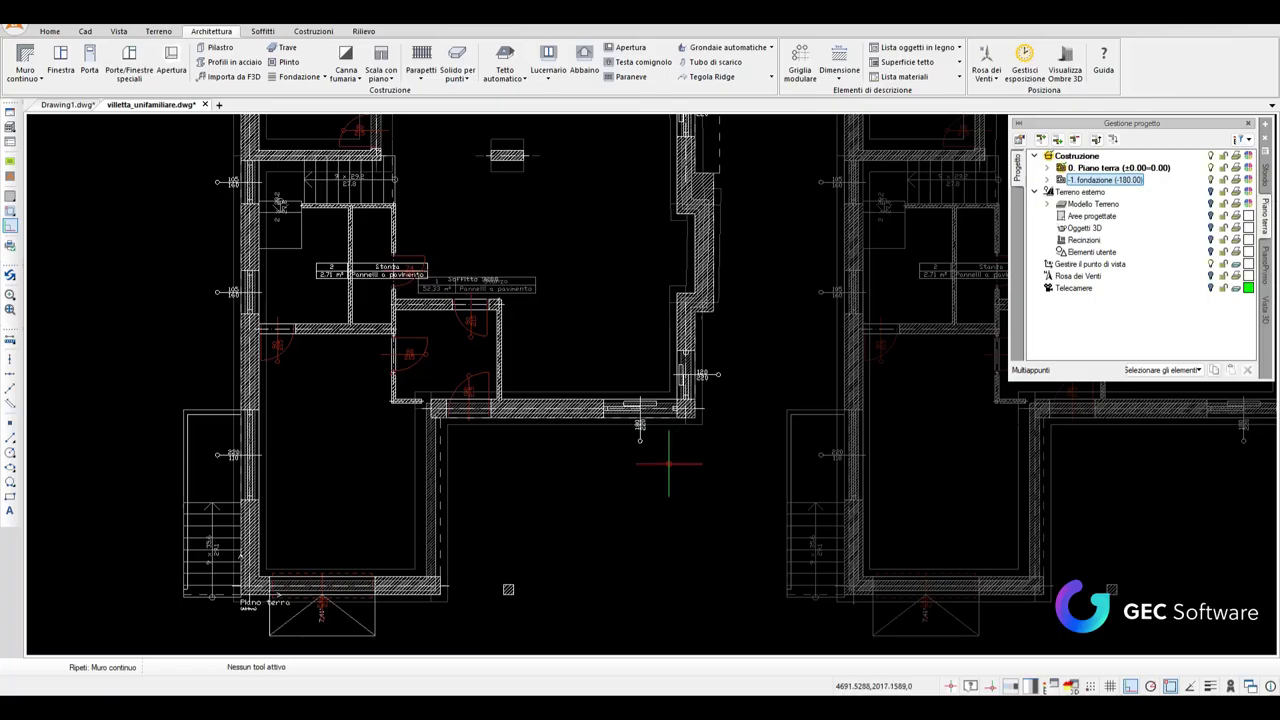
Fit both villetta floor plans in view and open the Muro continuo wall-type list
scroll(586, 486, down, 3)
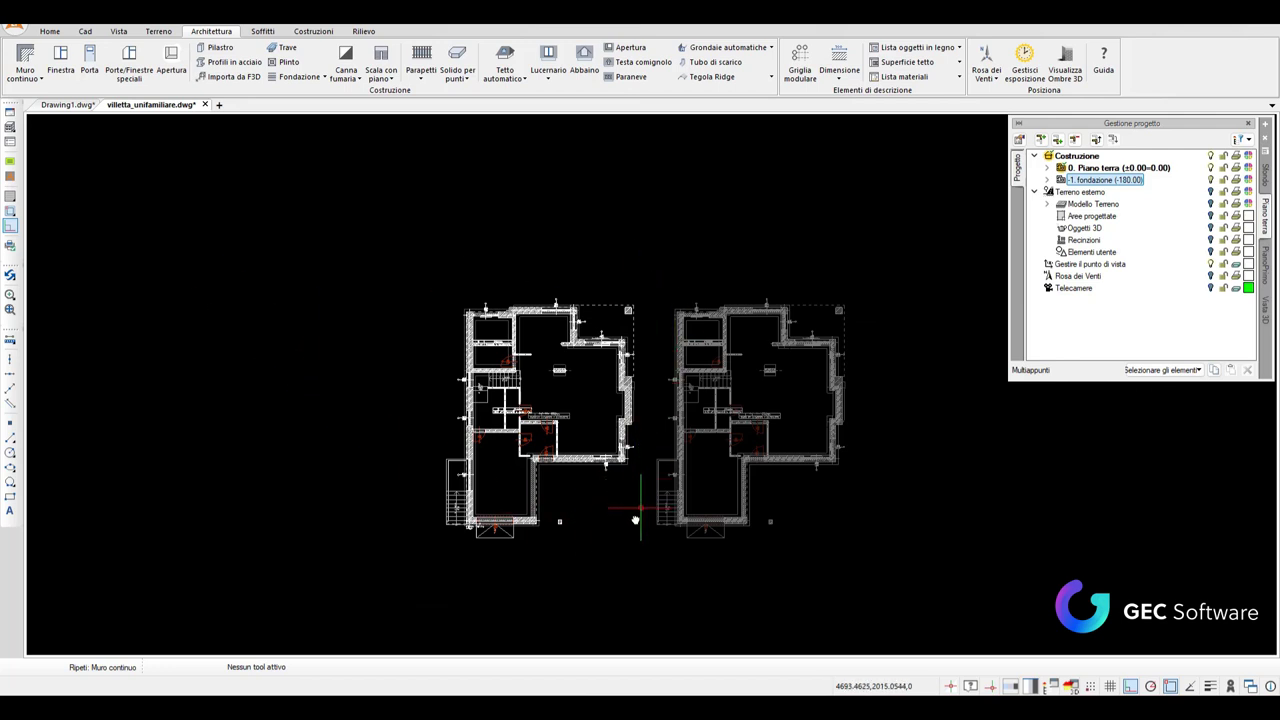
middle_drag(646, 425, 574, 353)
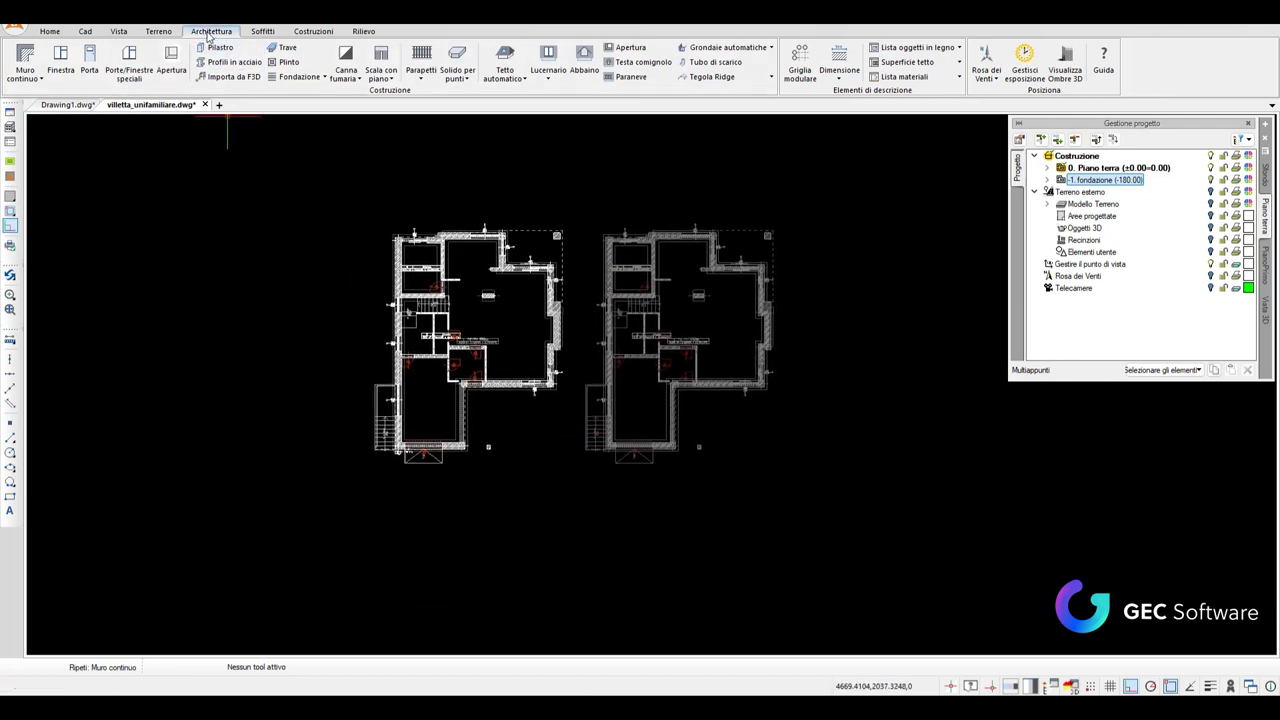
click(25, 74)
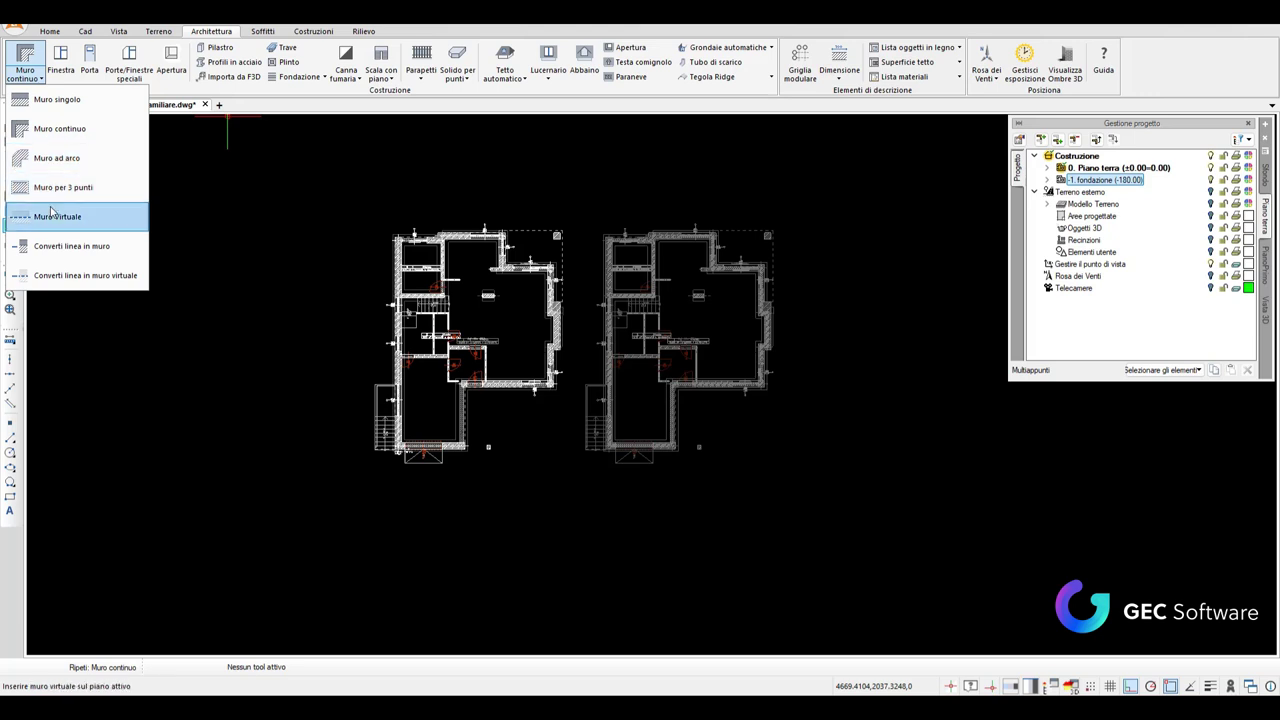
Switch to Muro singolo and zoom in on the room corner
click(50, 99)
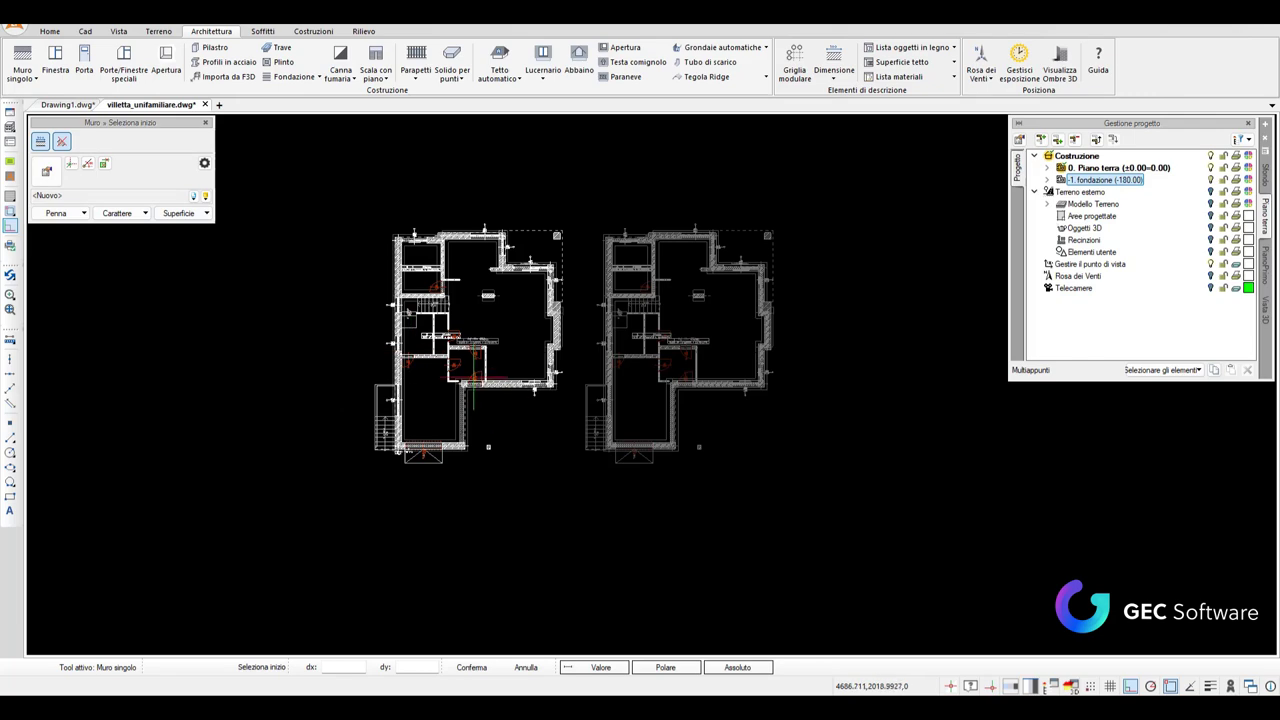
scroll(470, 362, up, 2)
scroll(470, 362, up, 3)
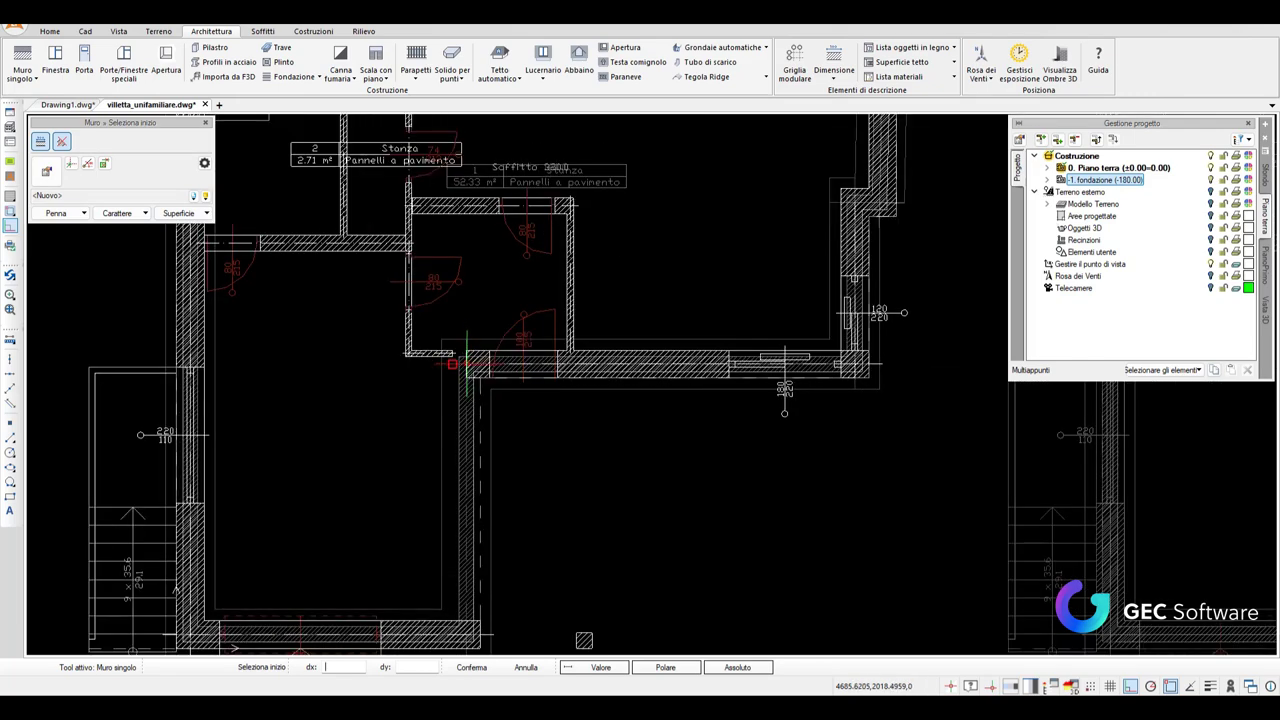
click(62, 142)
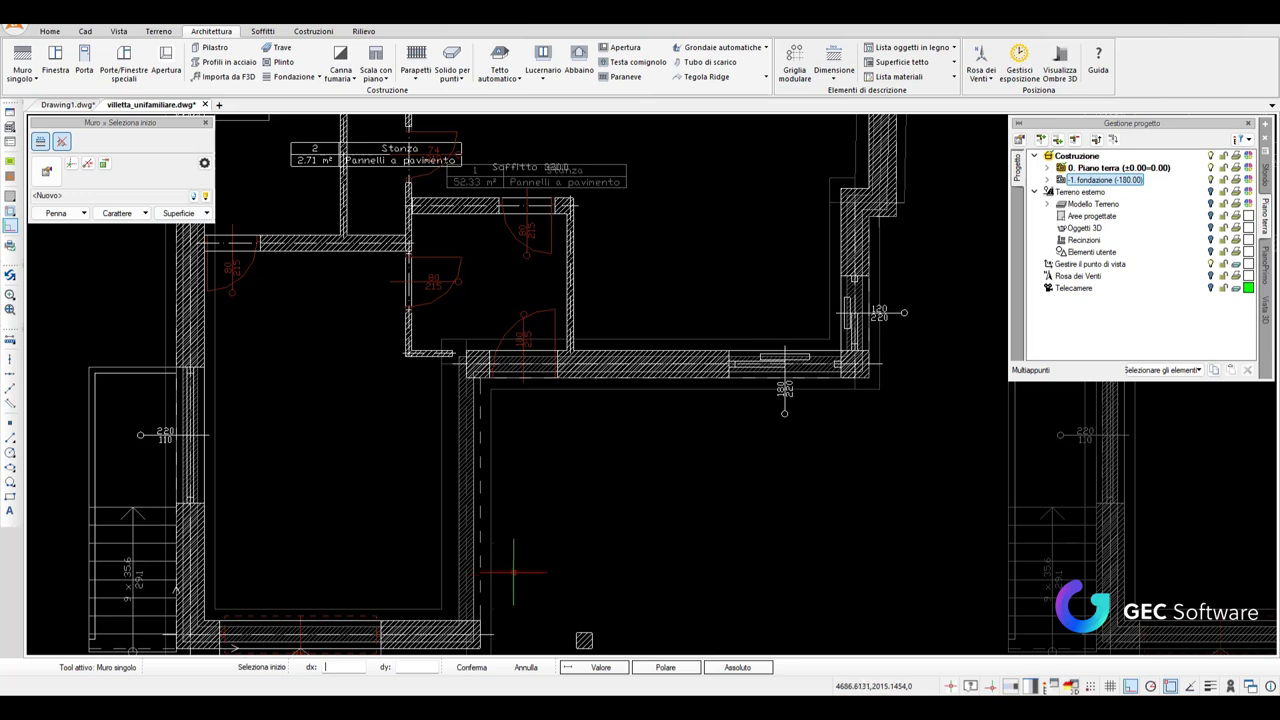
middle_drag(589, 448, 631, 503)
scroll(485, 425, up, 5)
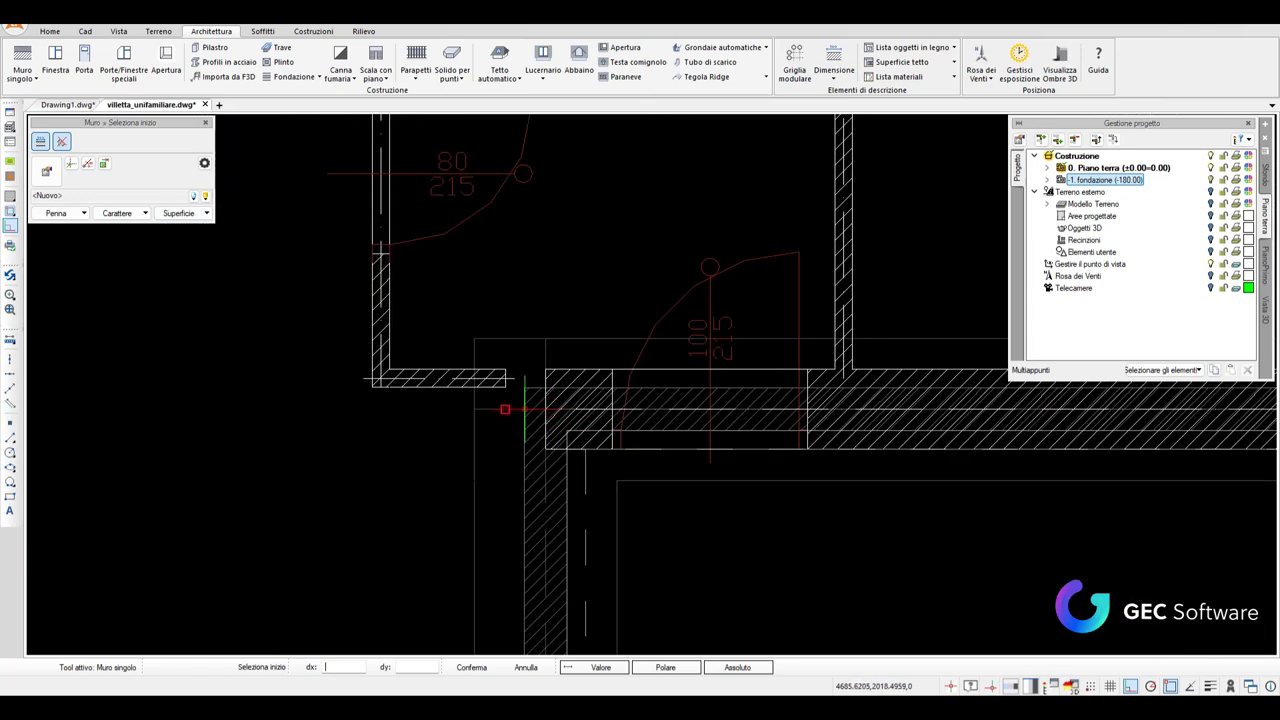
Draw a vertical wall about 431 cm long from the corner, enclosing room 4 at 22.49 m²
click(505, 408)
scroll(596, 600, down, 2)
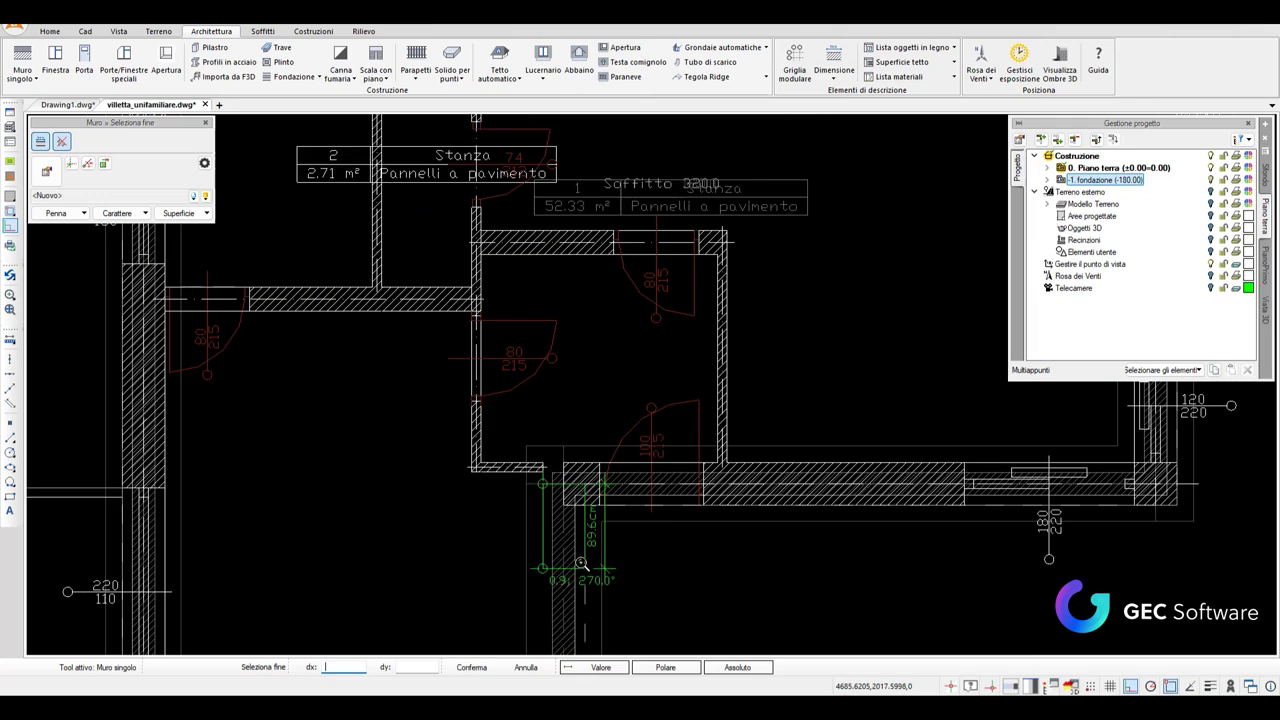
scroll(633, 483, down, 2)
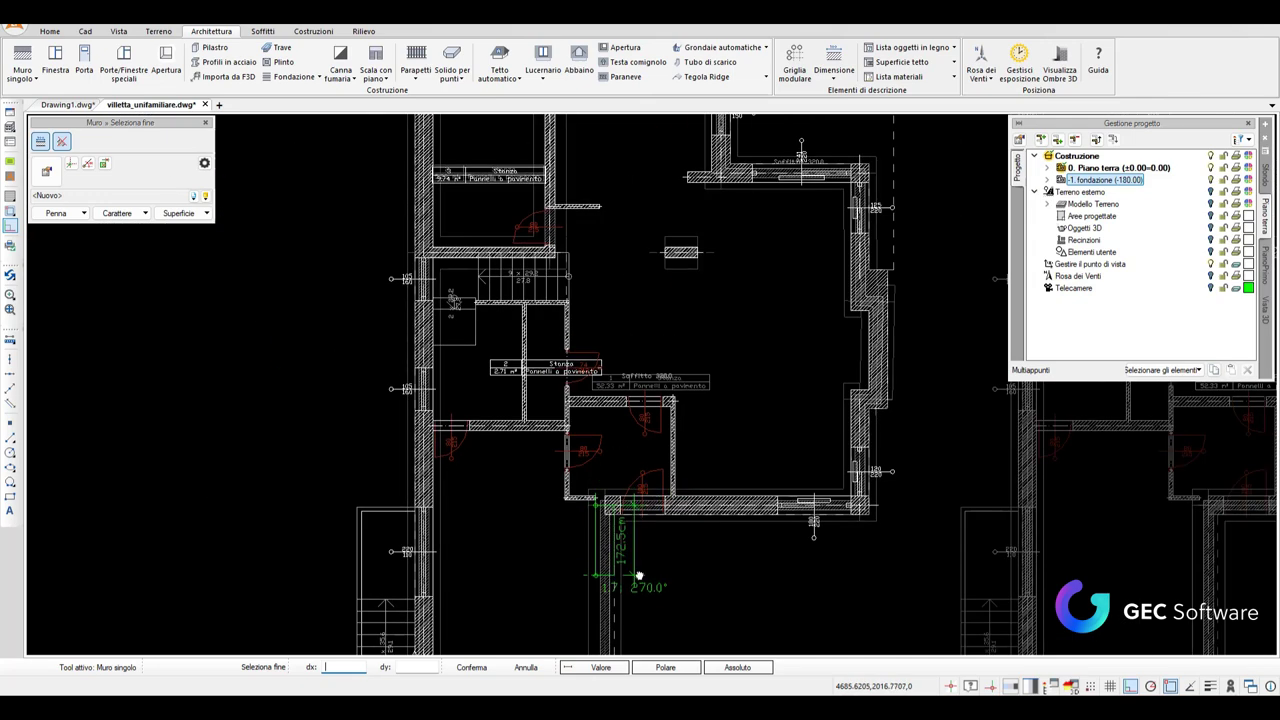
scroll(600, 450, down, 1)
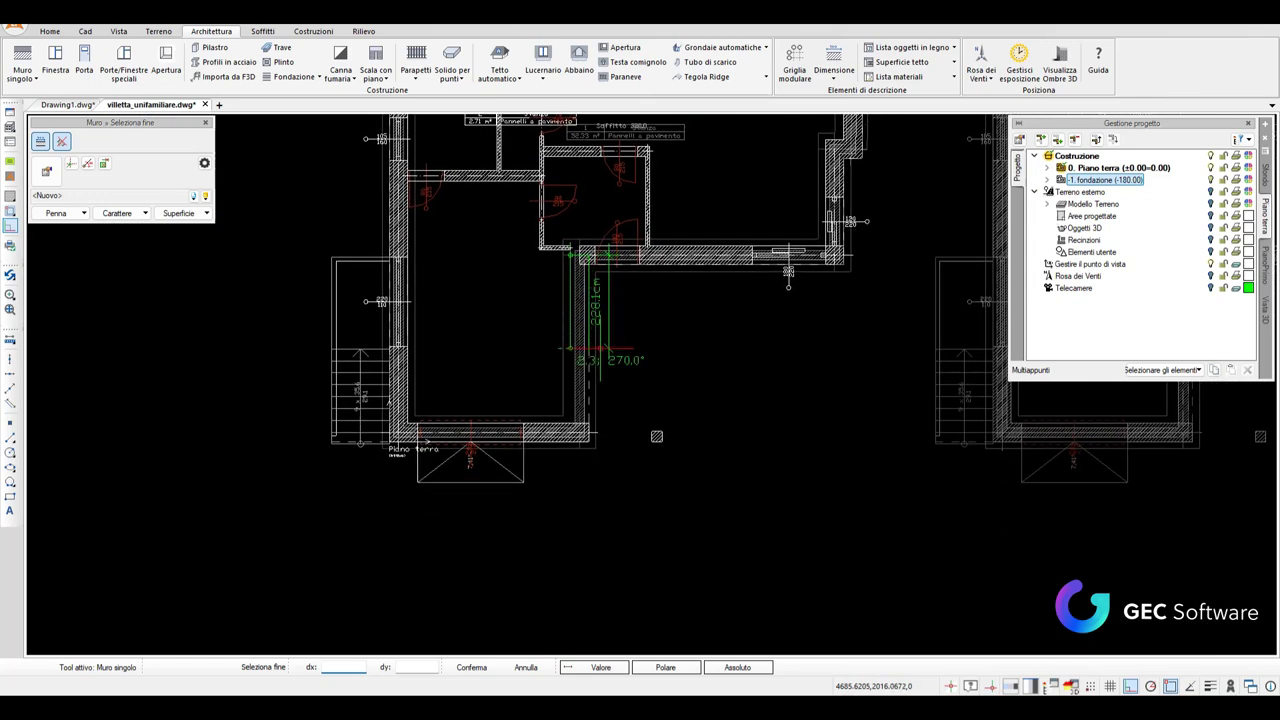
click(588, 432)
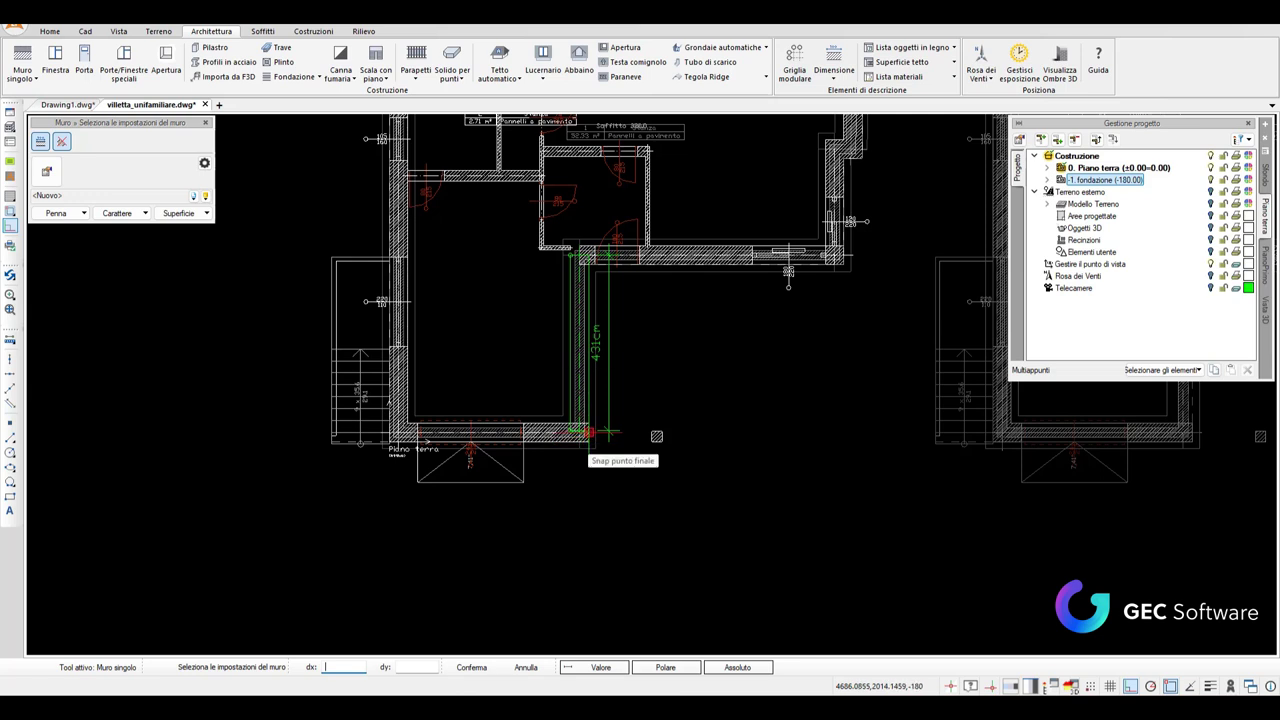
click(589, 432)
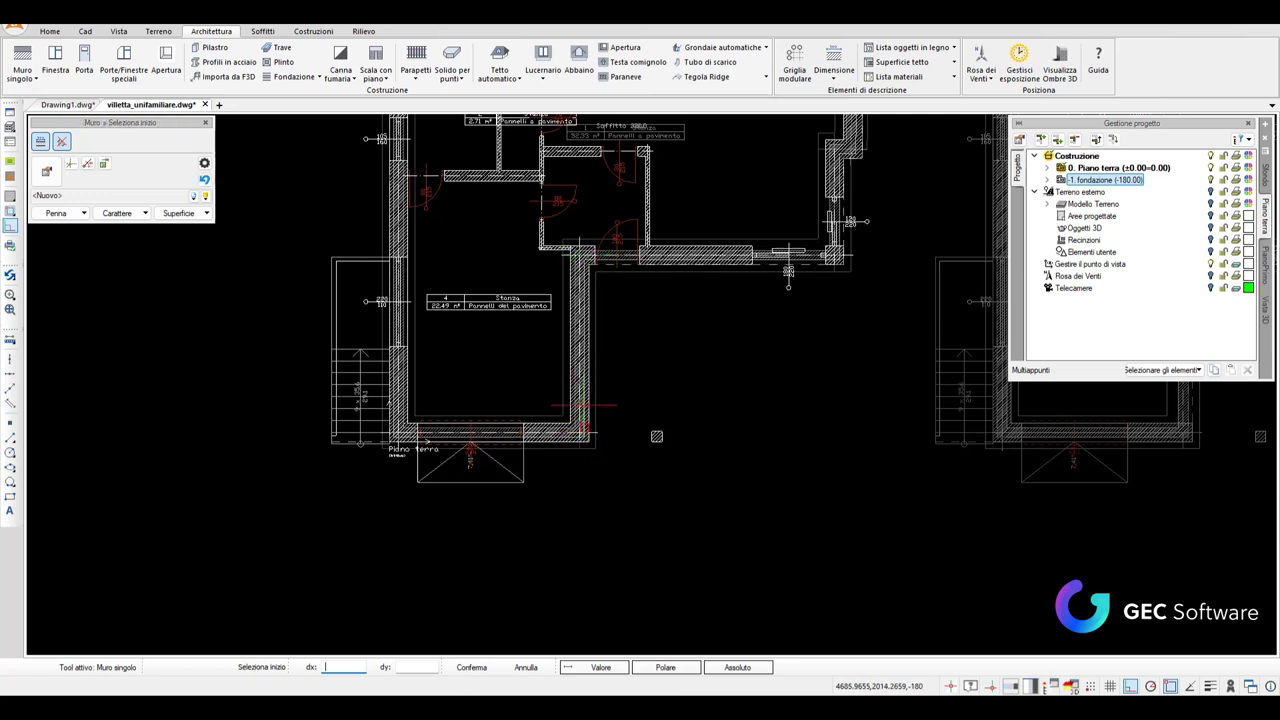
scroll(581, 354, up, 1)
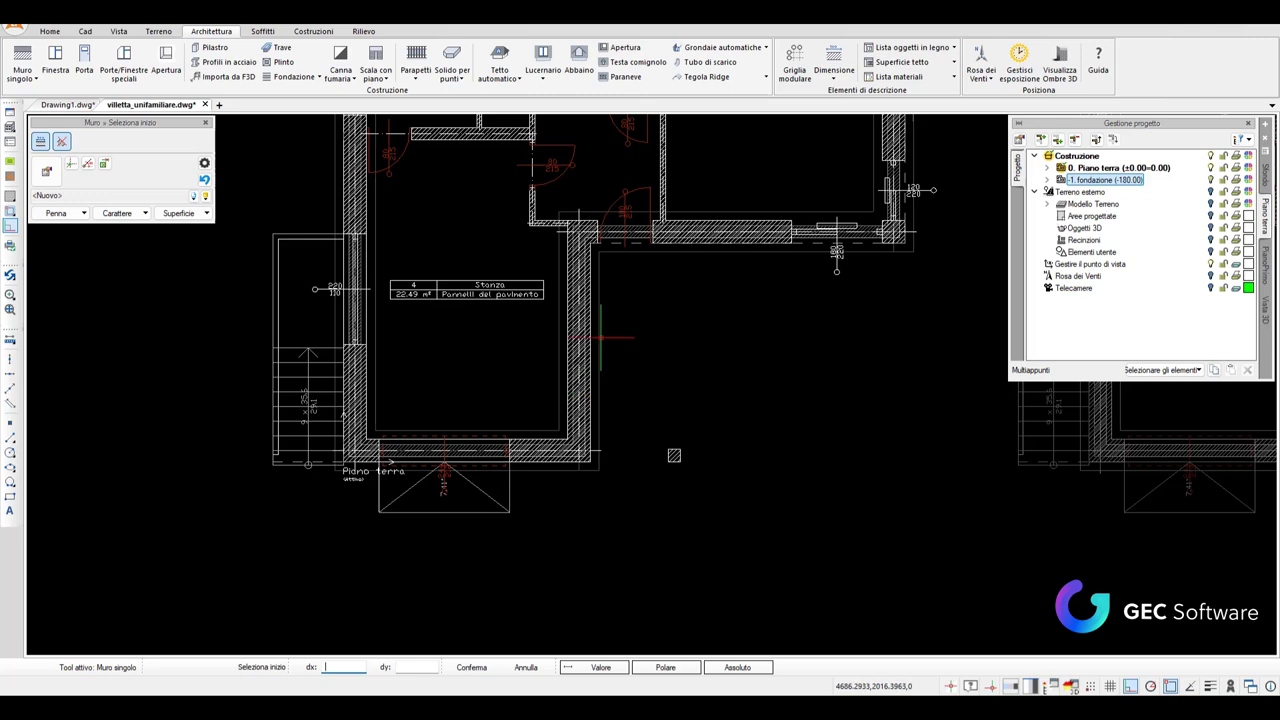
scroll(575, 272, up, 2)
Exit wall drawing and select the newly drawn wall
click(565, 298)
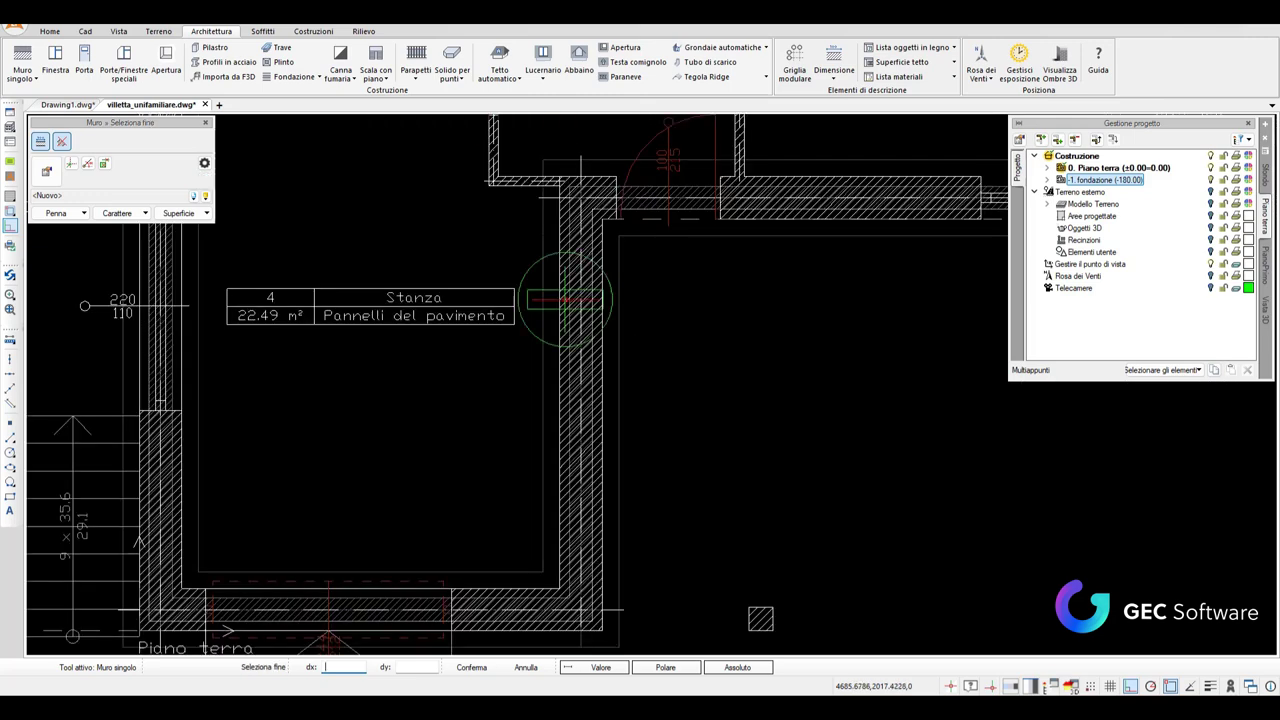
key(Escape)
click(578, 350)
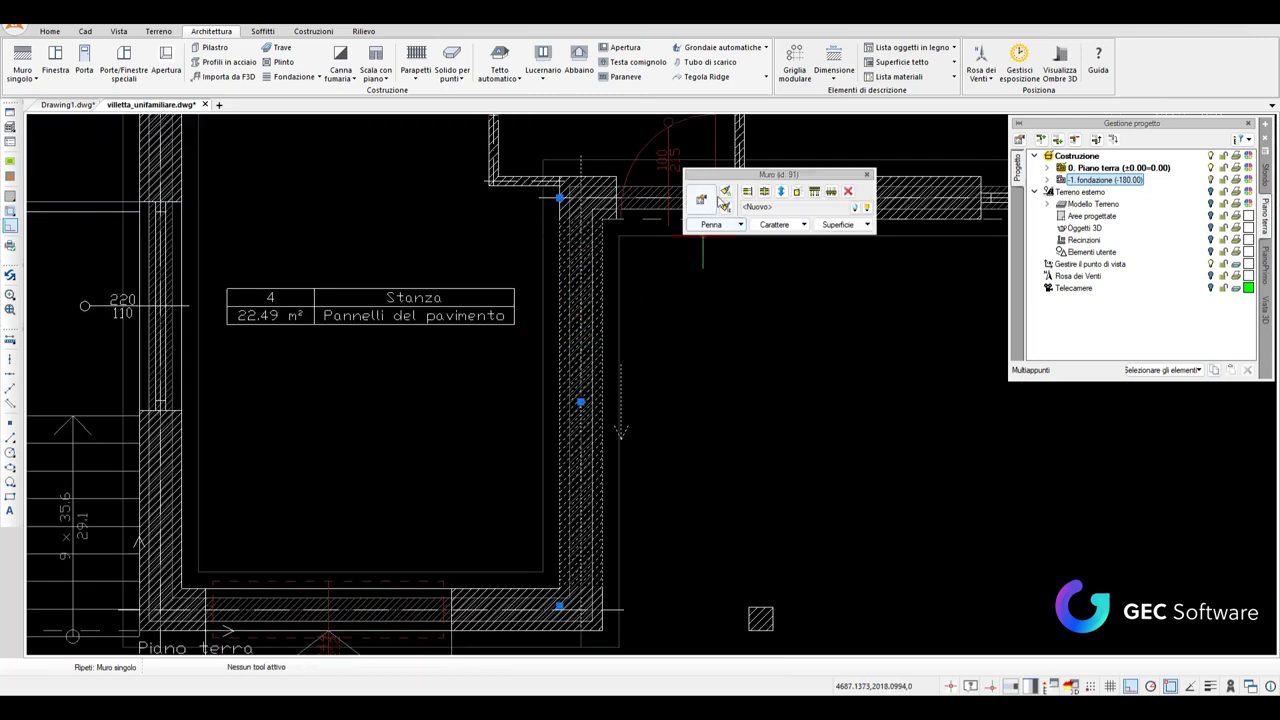
click(706, 199)
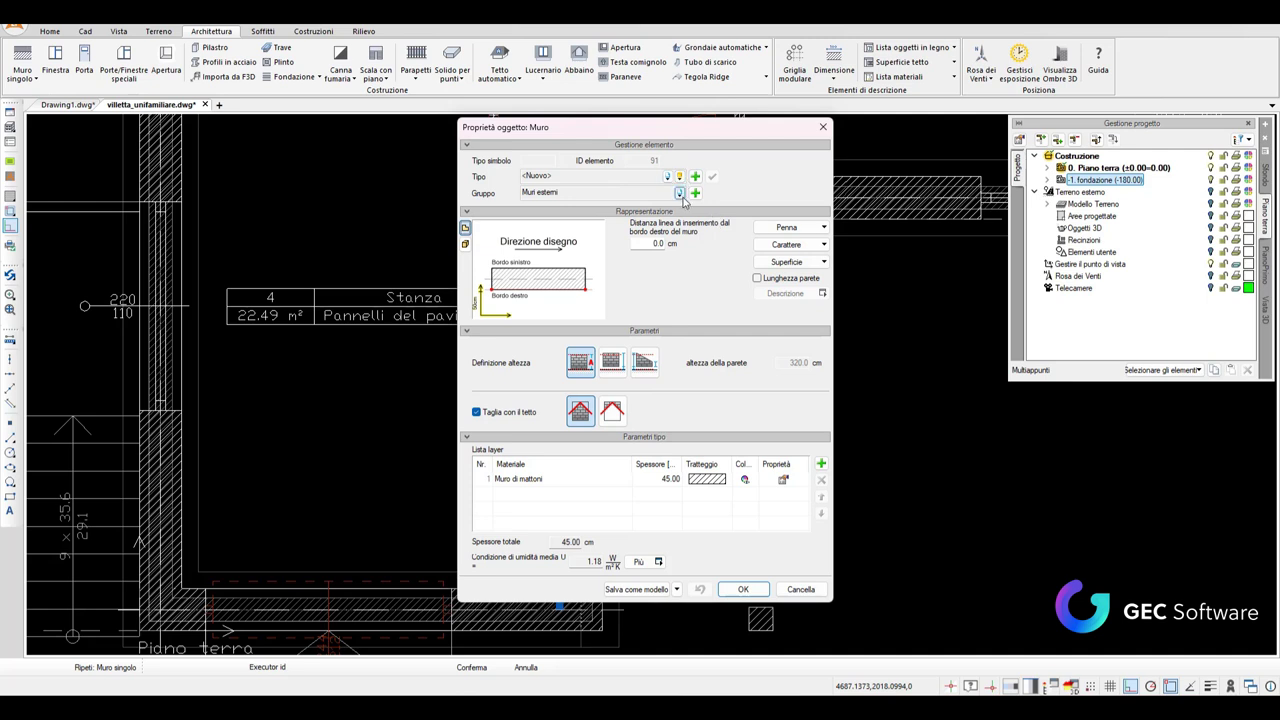
click(679, 193)
click(679, 193)
click(667, 177)
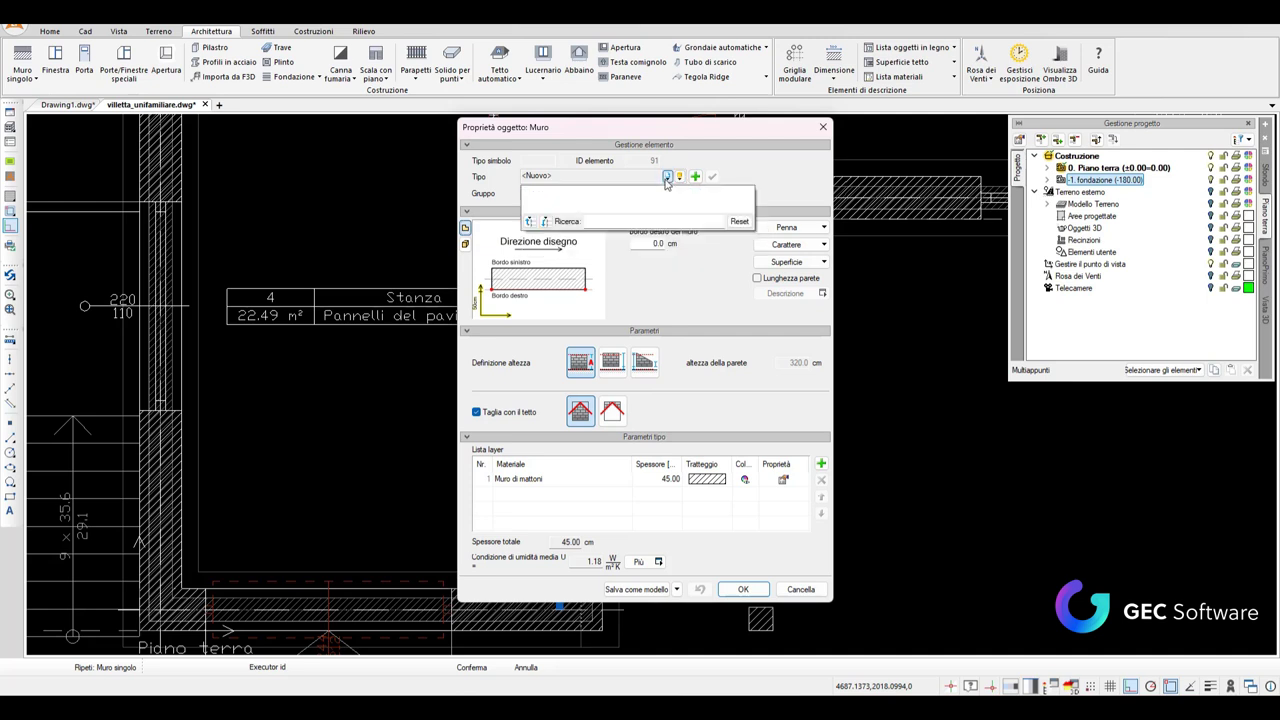
click(679, 177)
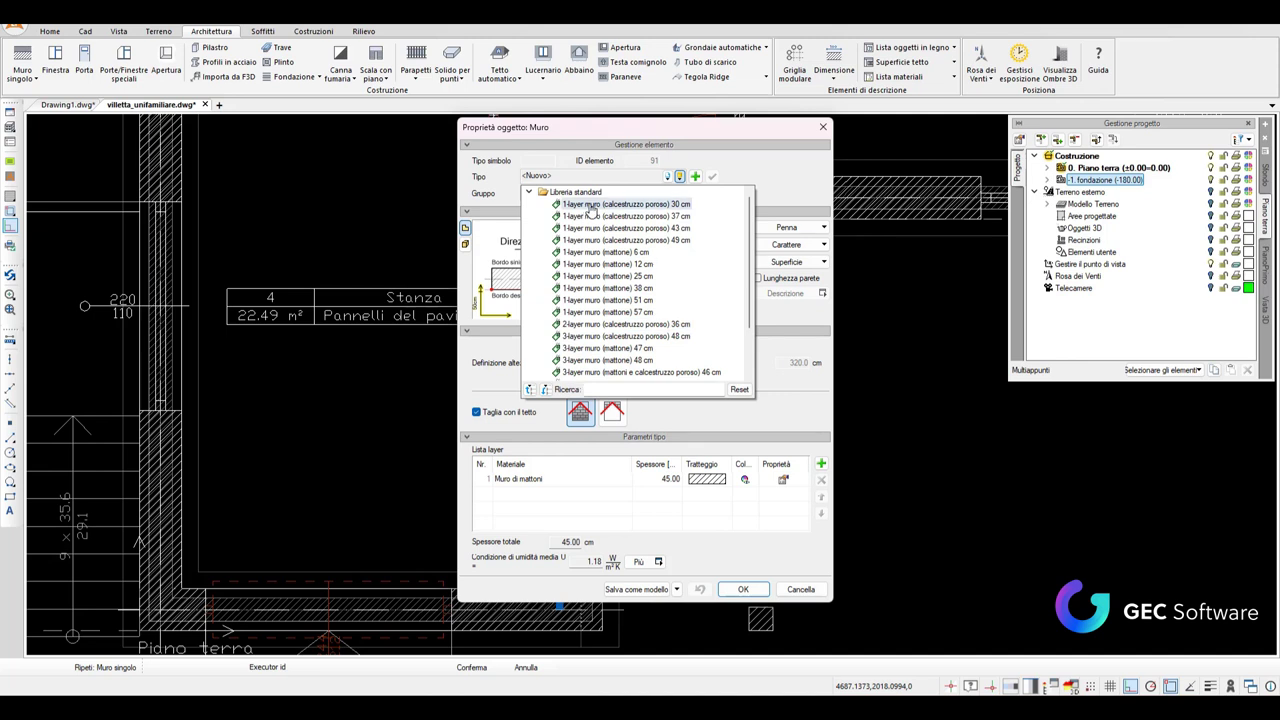
scroll(617, 340, down, 2)
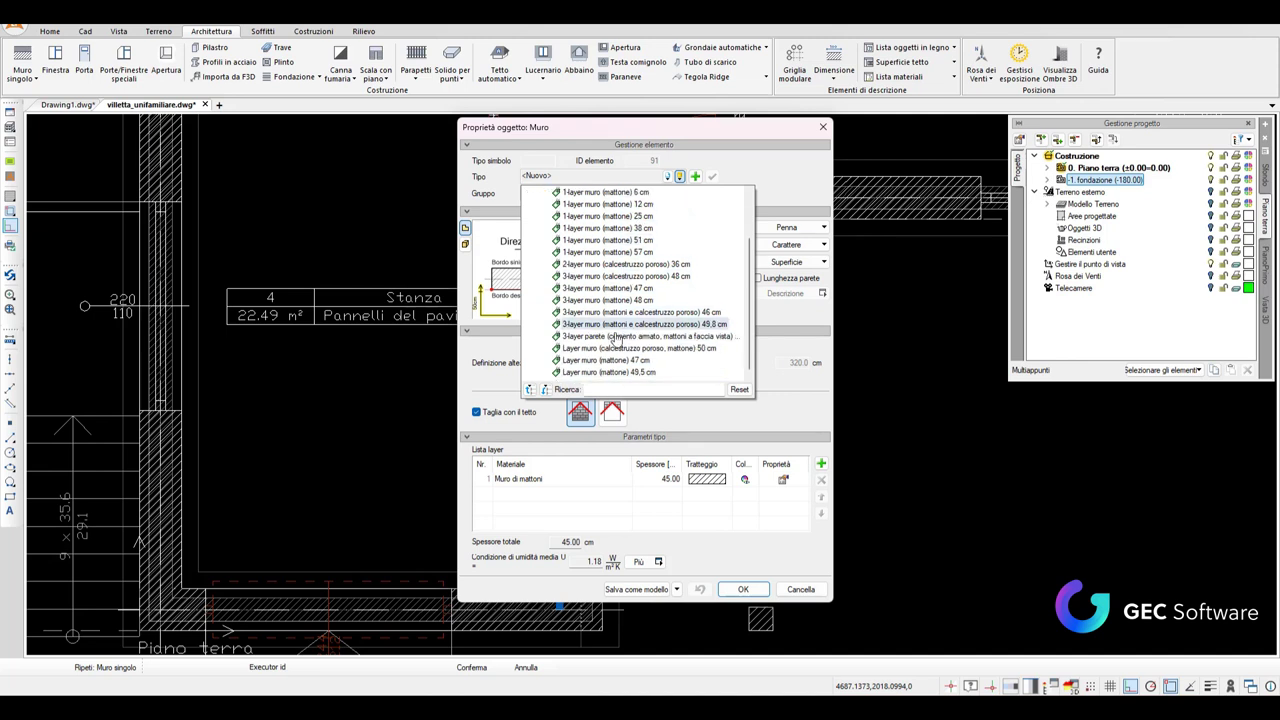
scroll(615, 370, up, 1)
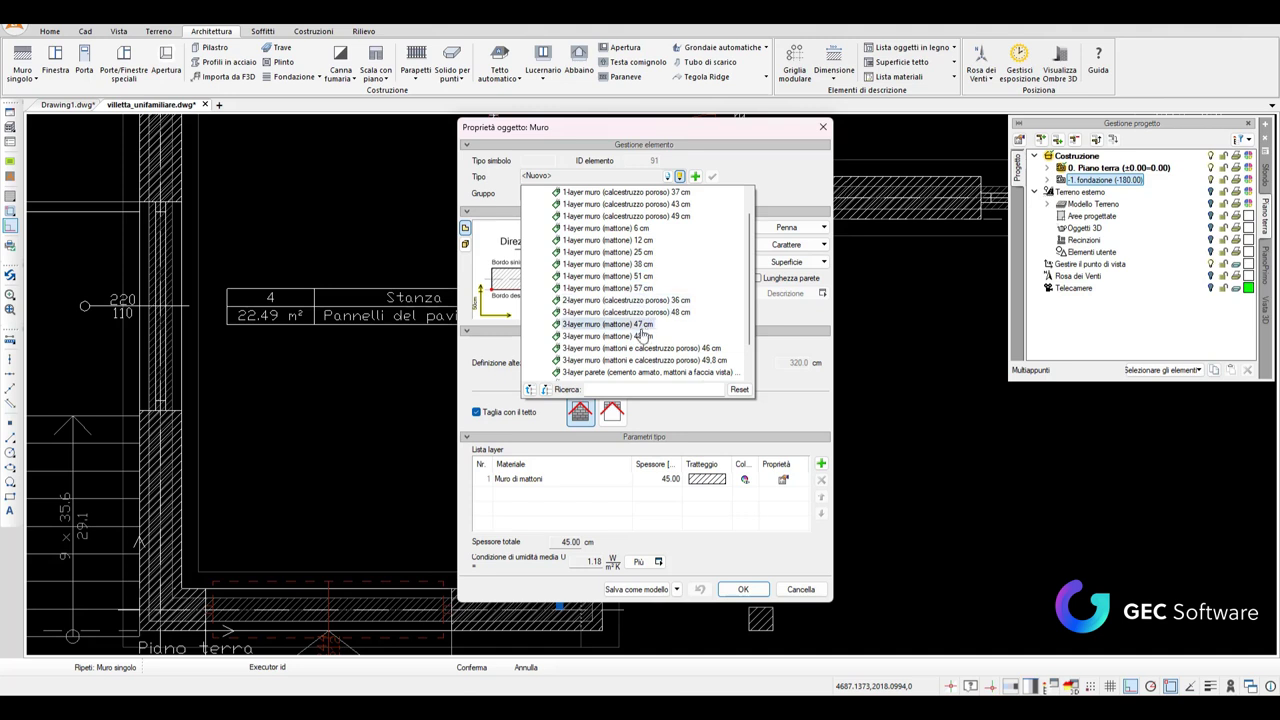
click(700, 182)
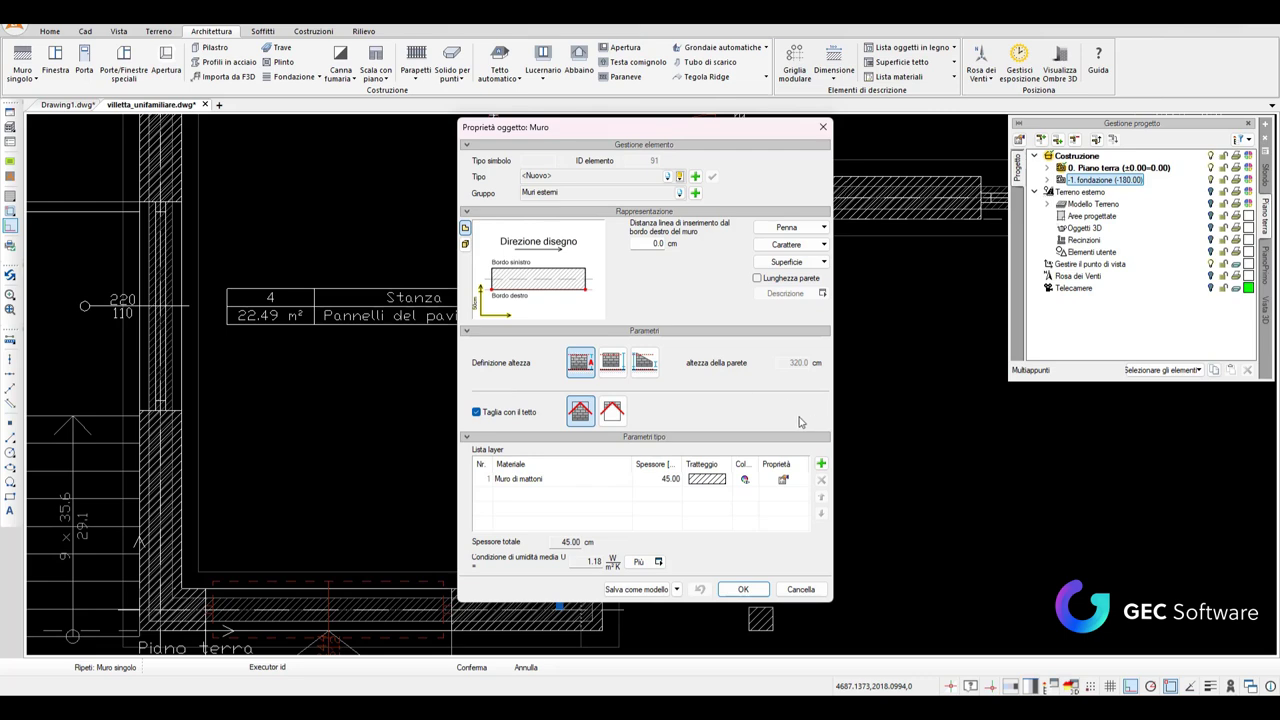
Open the new wall's properties and colour the 45 cm Muro di mattoni layer red
key(Escape)
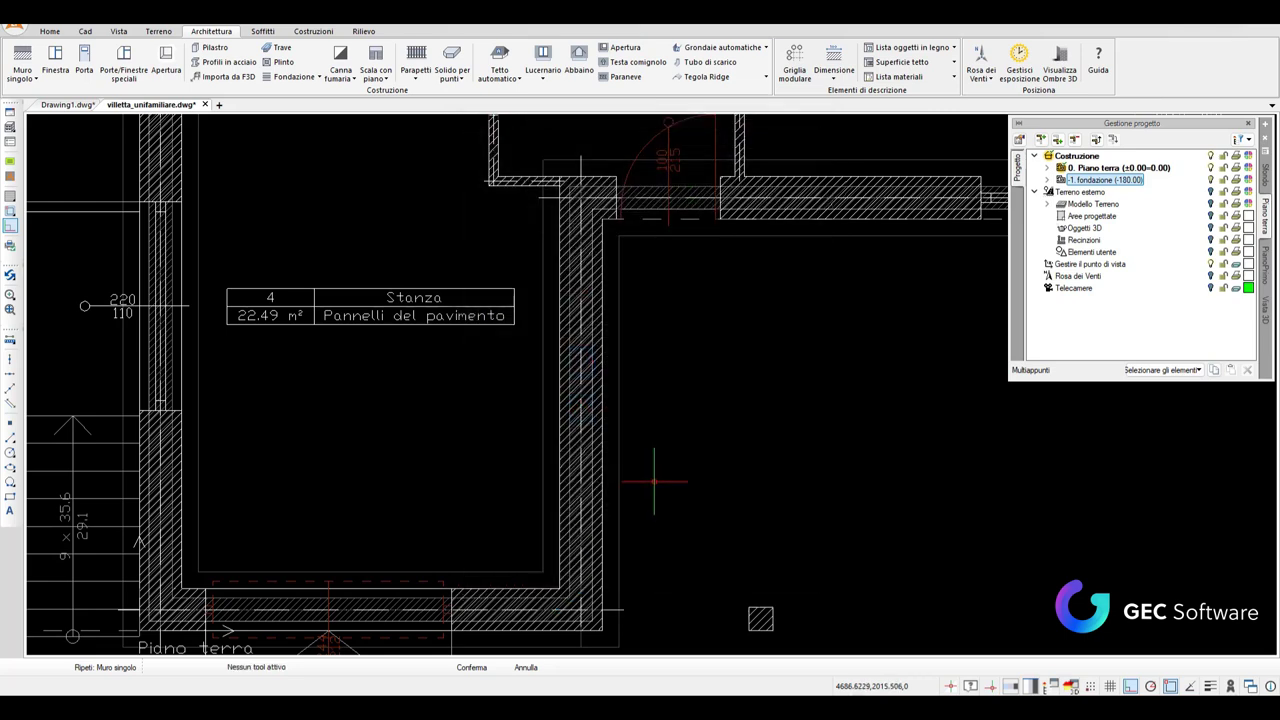
click(585, 350)
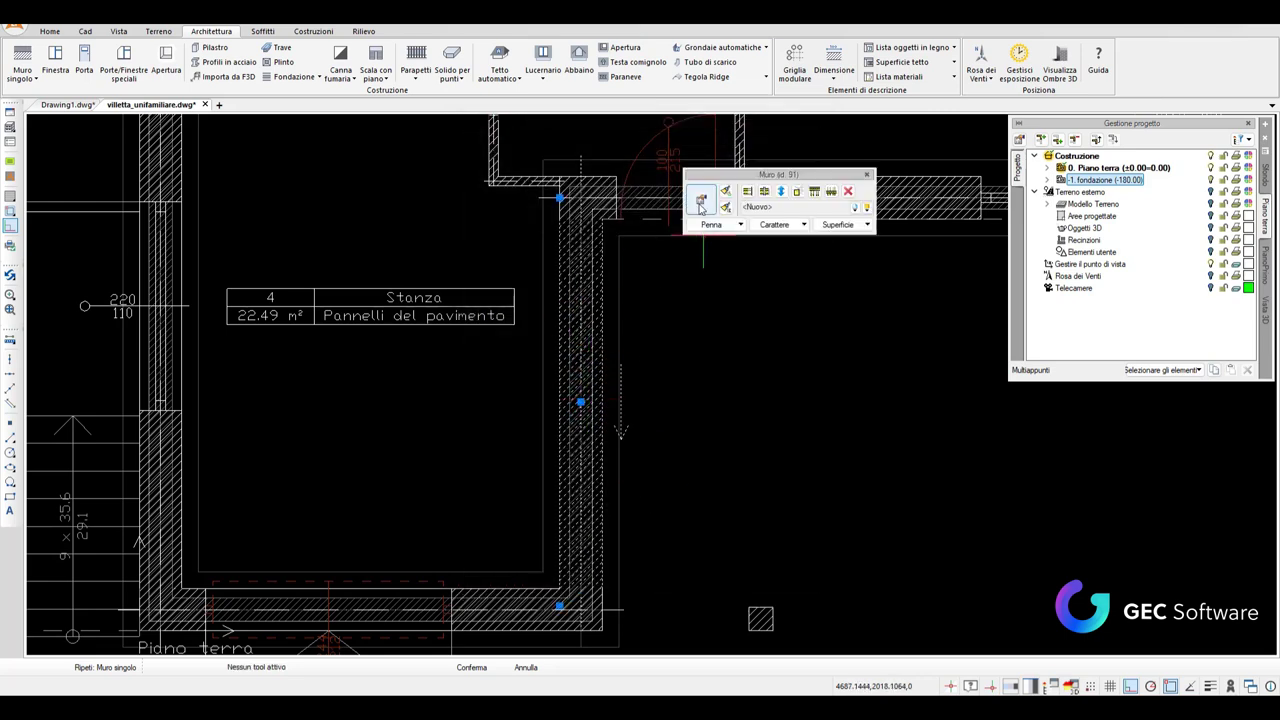
double_click(580, 513)
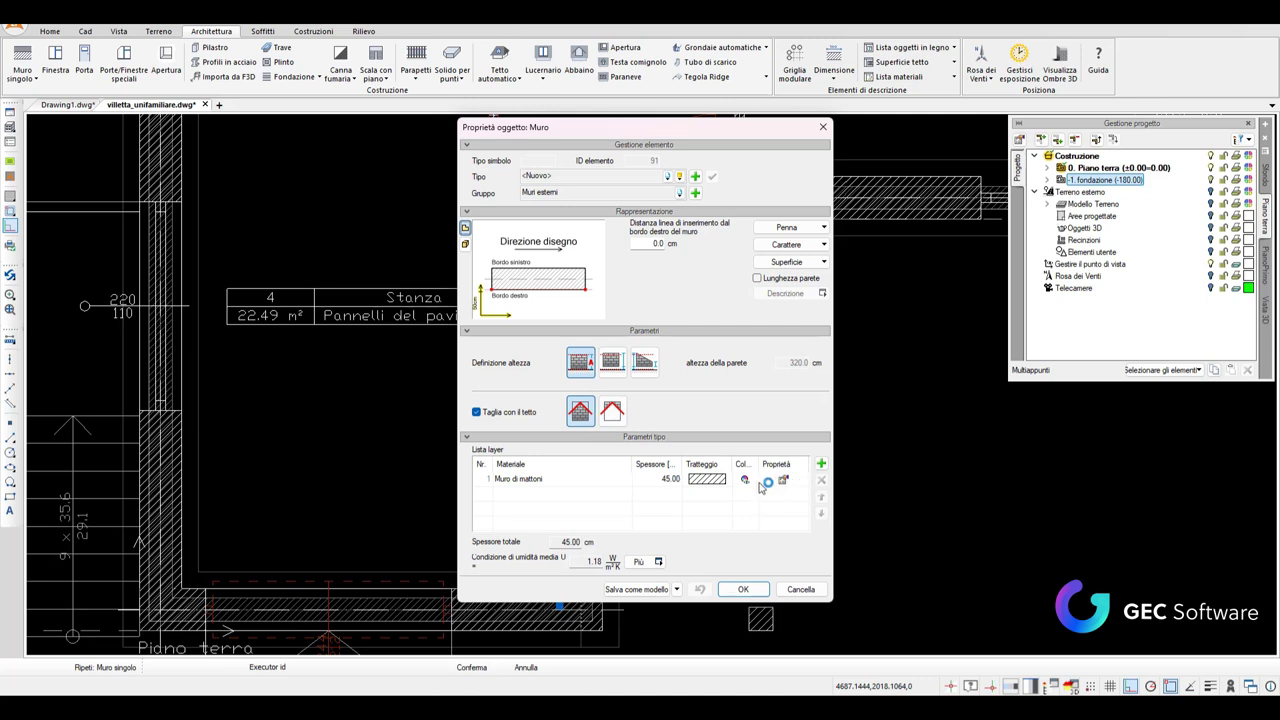
click(745, 482)
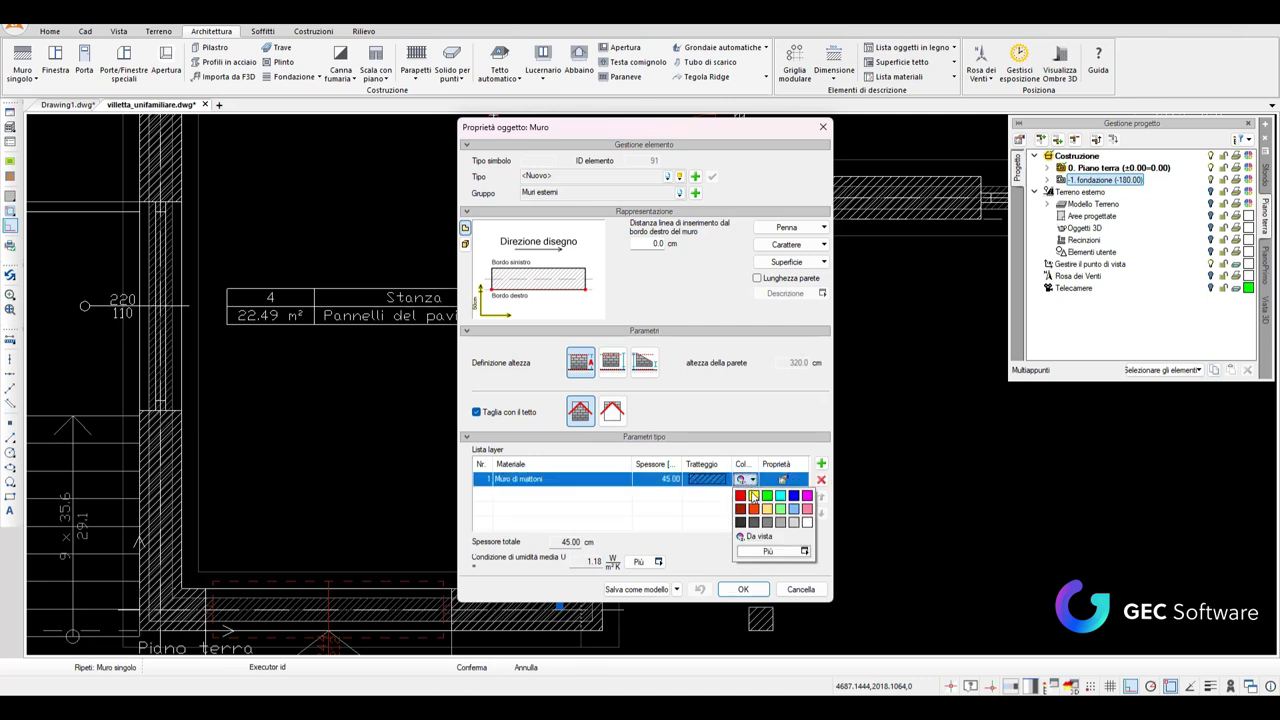
click(740, 495)
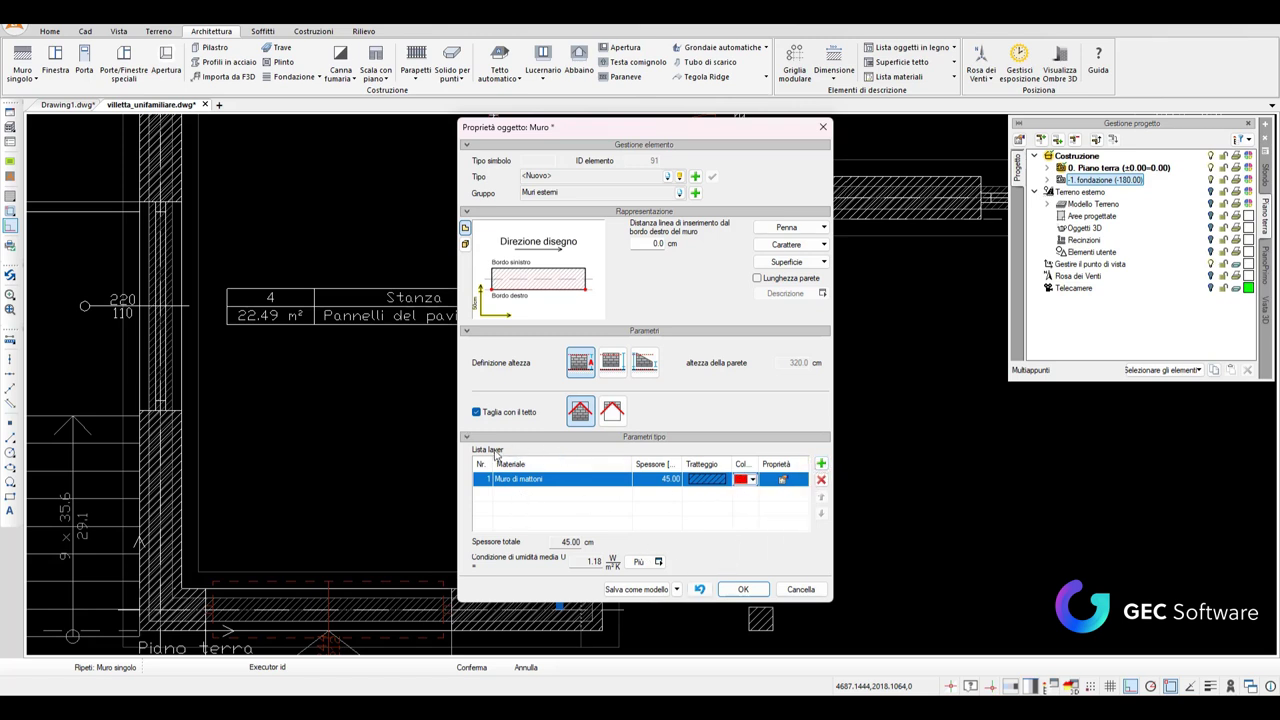
Add a yellow 10 cm Polistirene espanso 10 insulation layer after the brick layer
click(820, 465)
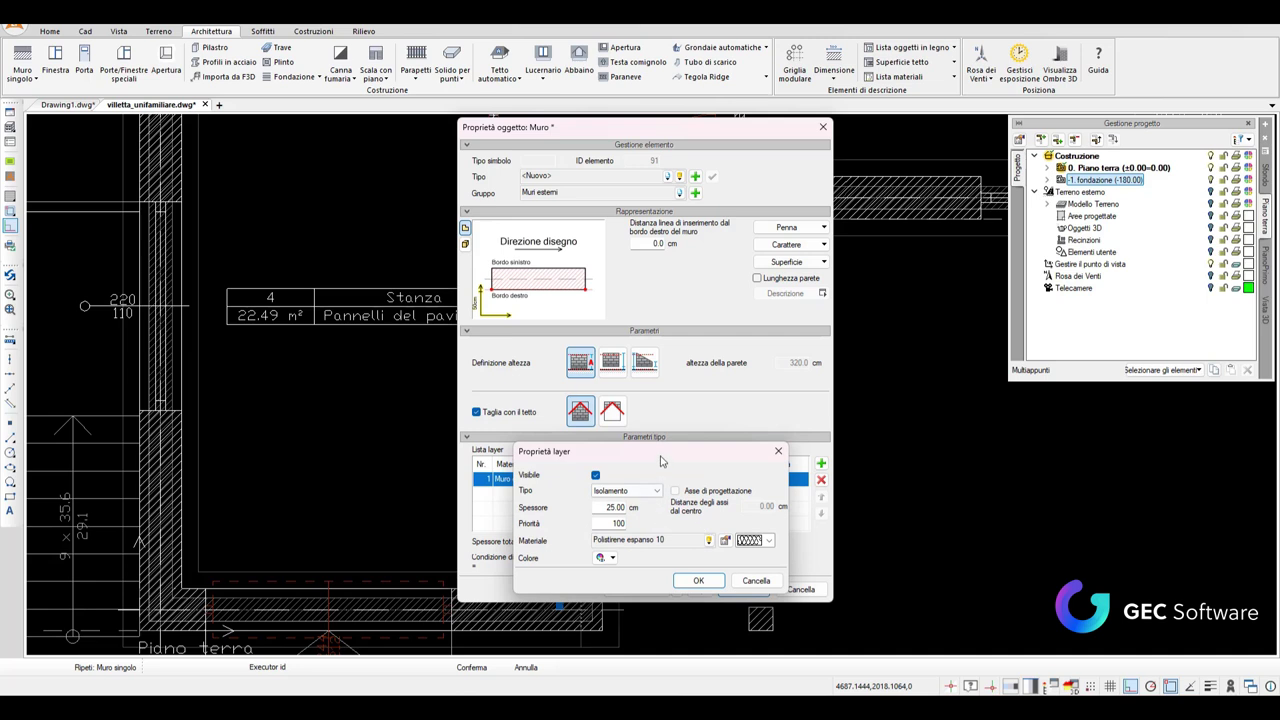
drag(660, 461, 782, 464)
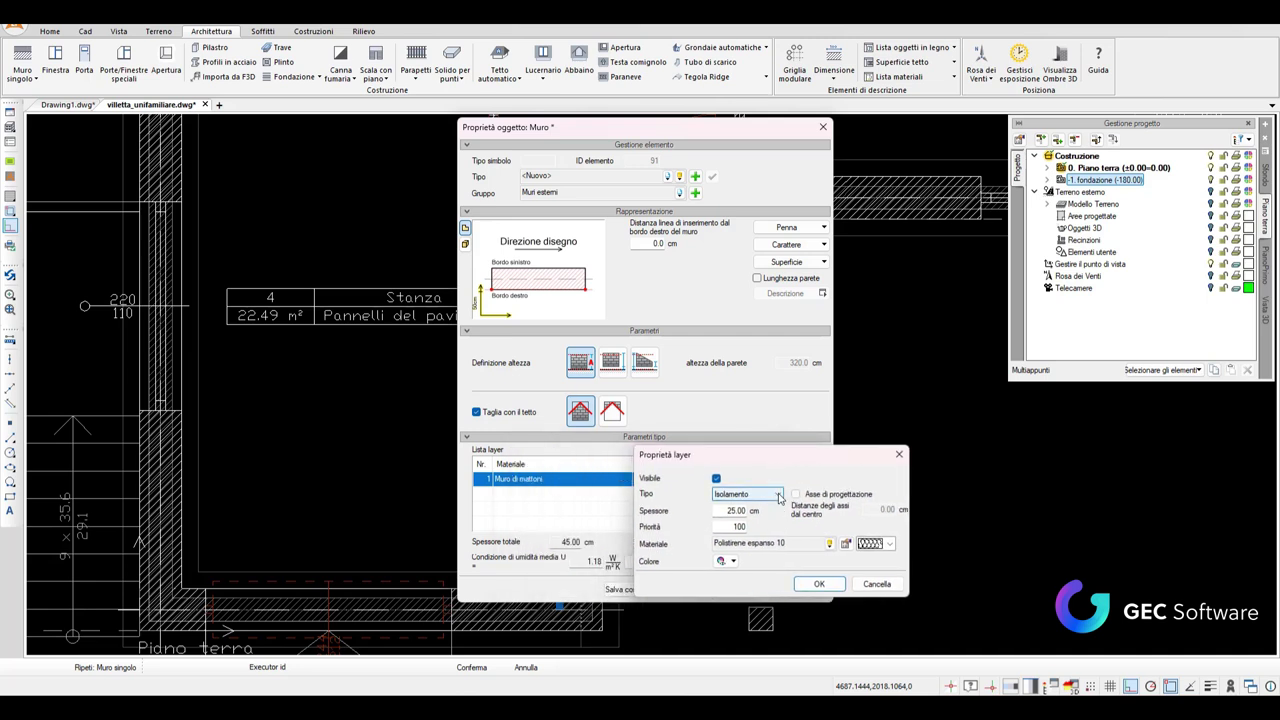
drag(756, 463, 810, 465)
text(10)
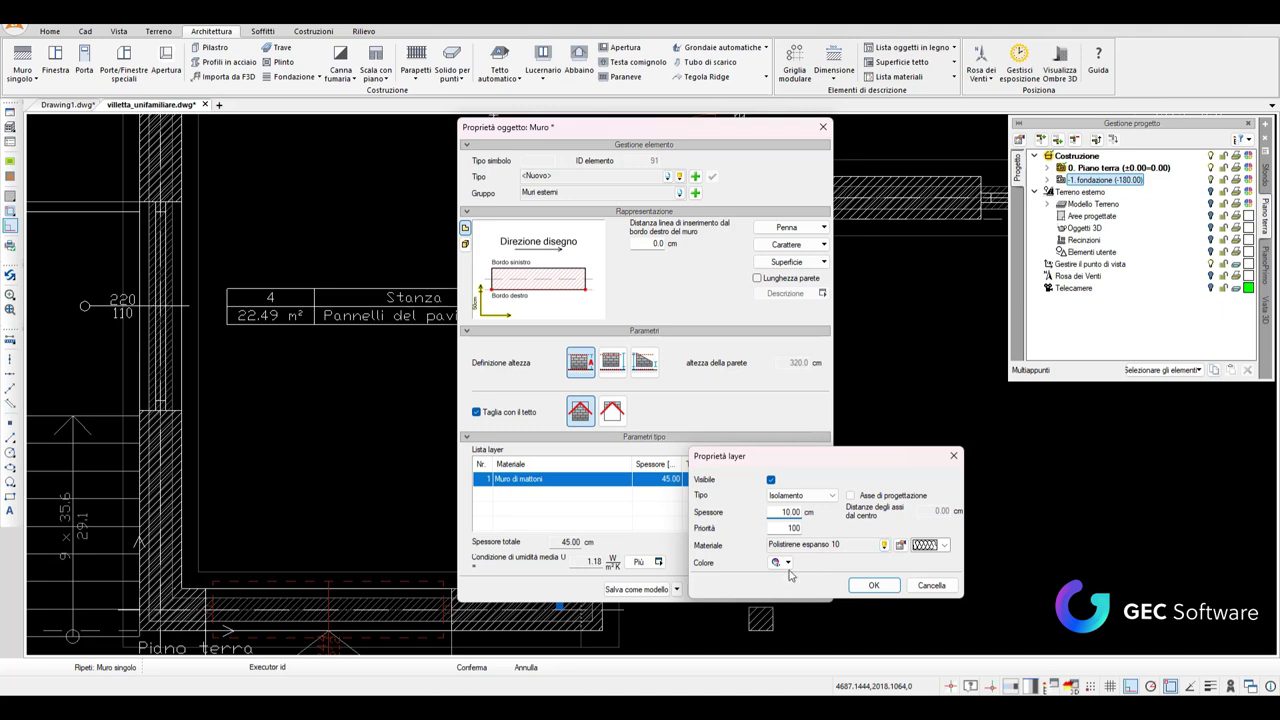
click(779, 563)
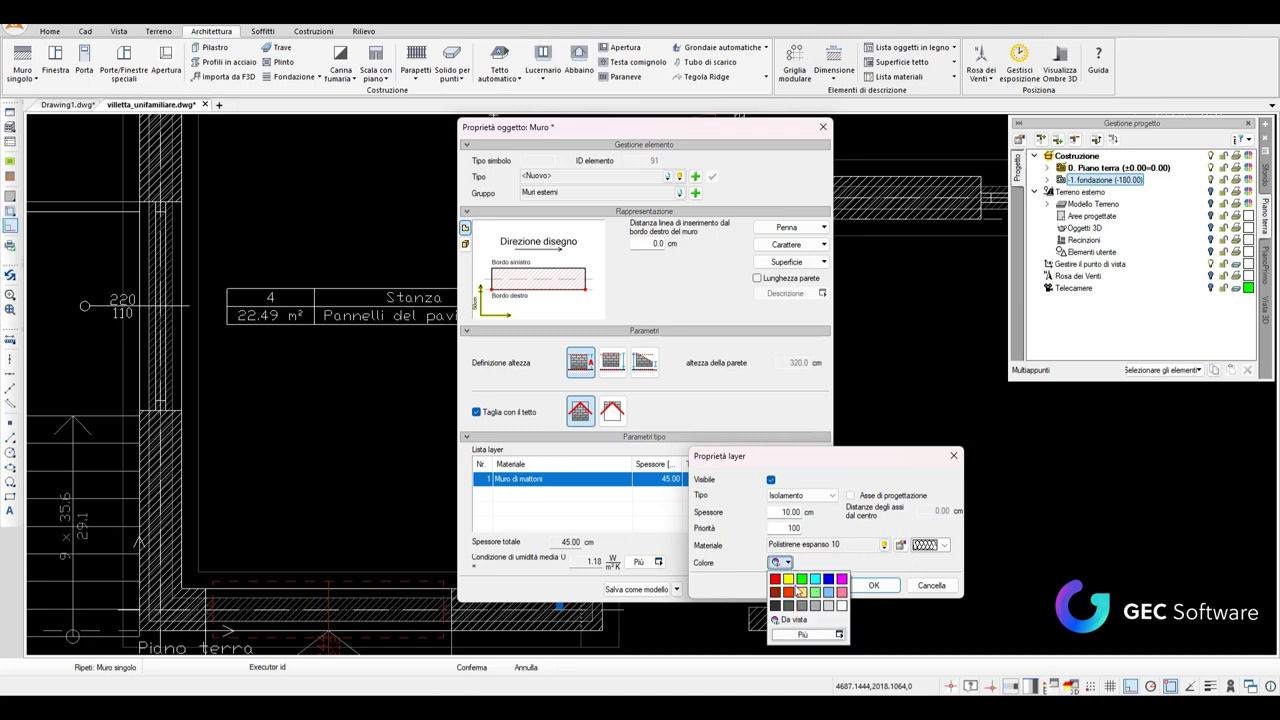
click(788, 579)
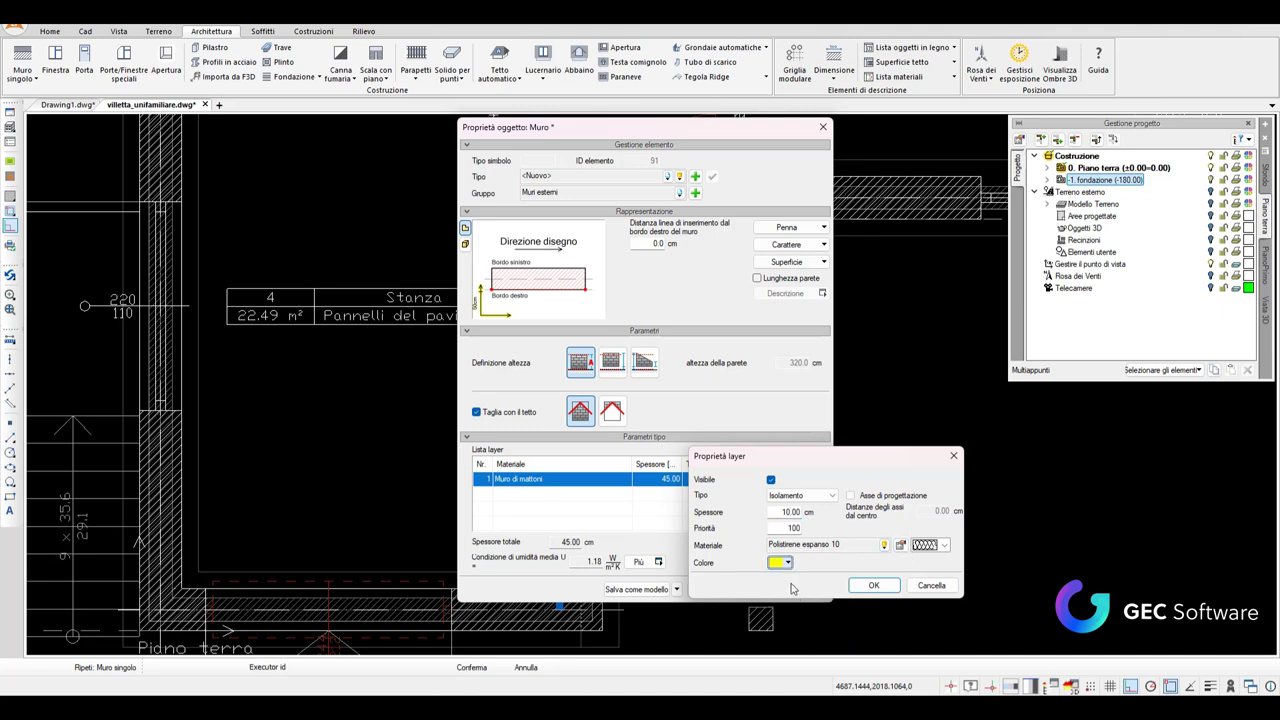
click(874, 586)
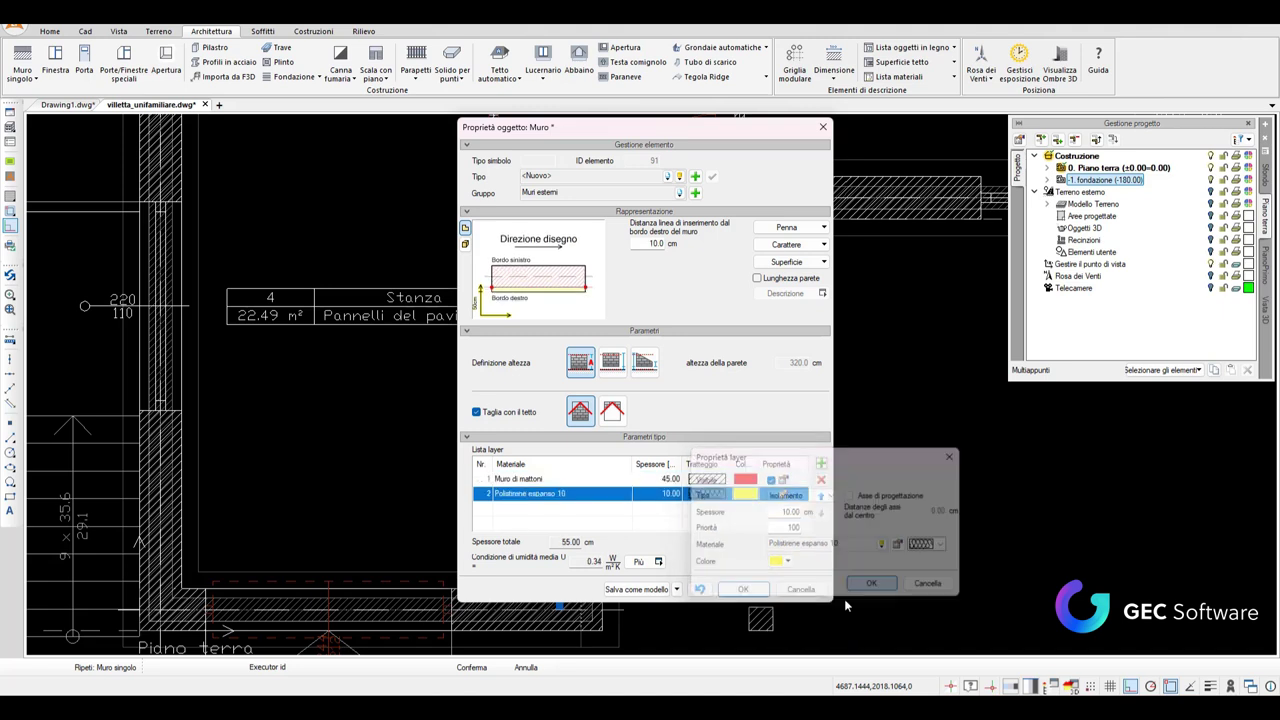
click(668, 481)
text(35)
Commit the 35 cm brick thickness, review the enlarged section preview, and add another layer
key(Return)
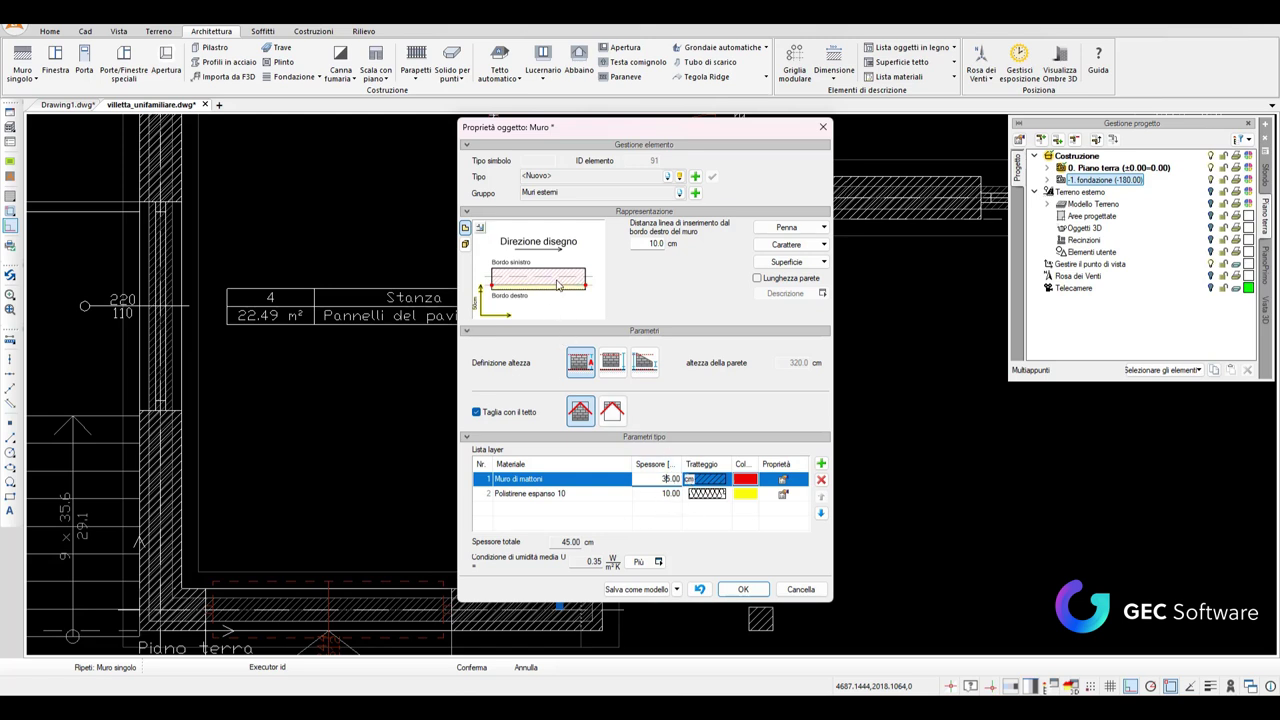
click(484, 231)
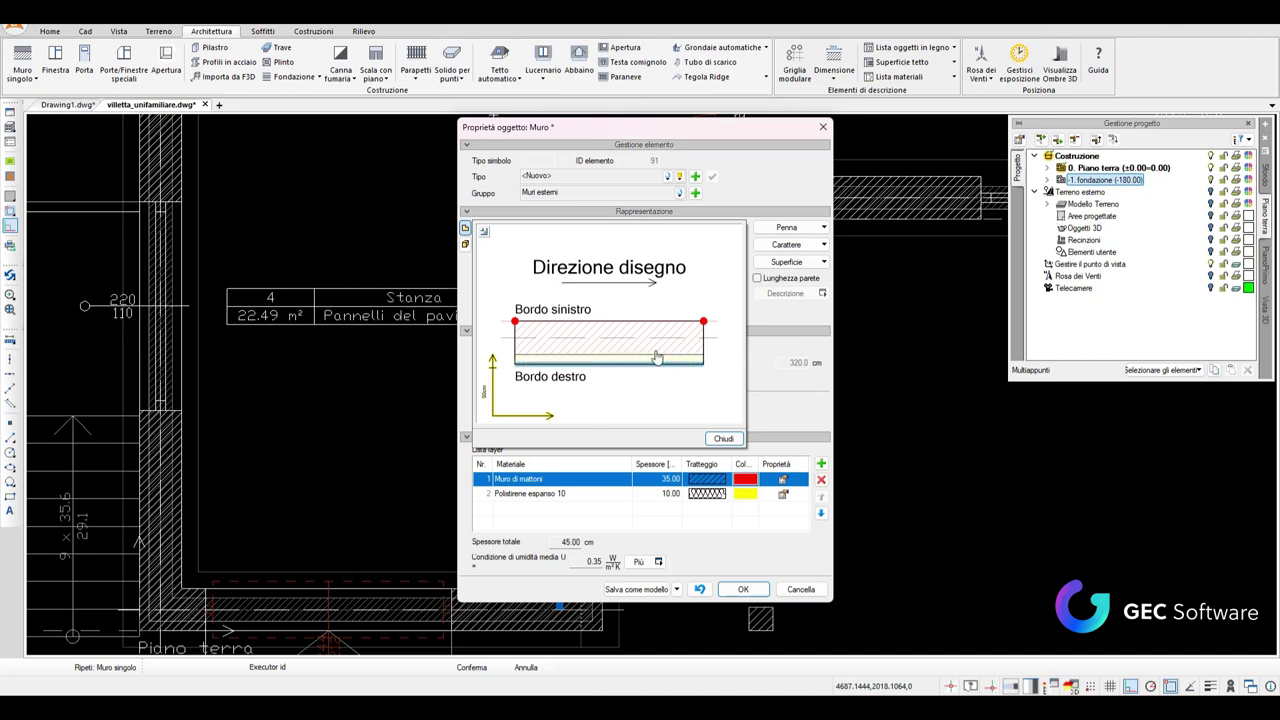
click(724, 439)
click(782, 493)
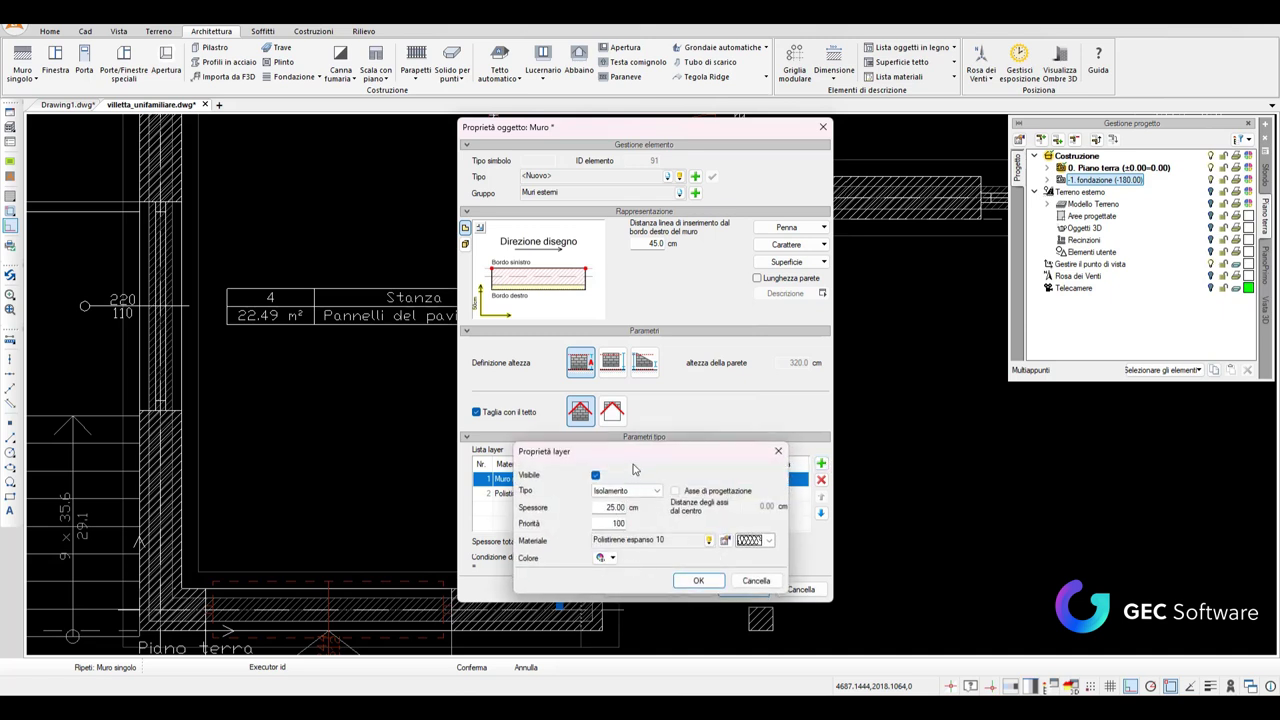
Make the new layer a 5 cm Finitura layer of Intonaco di silice
drag(633, 454, 873, 456)
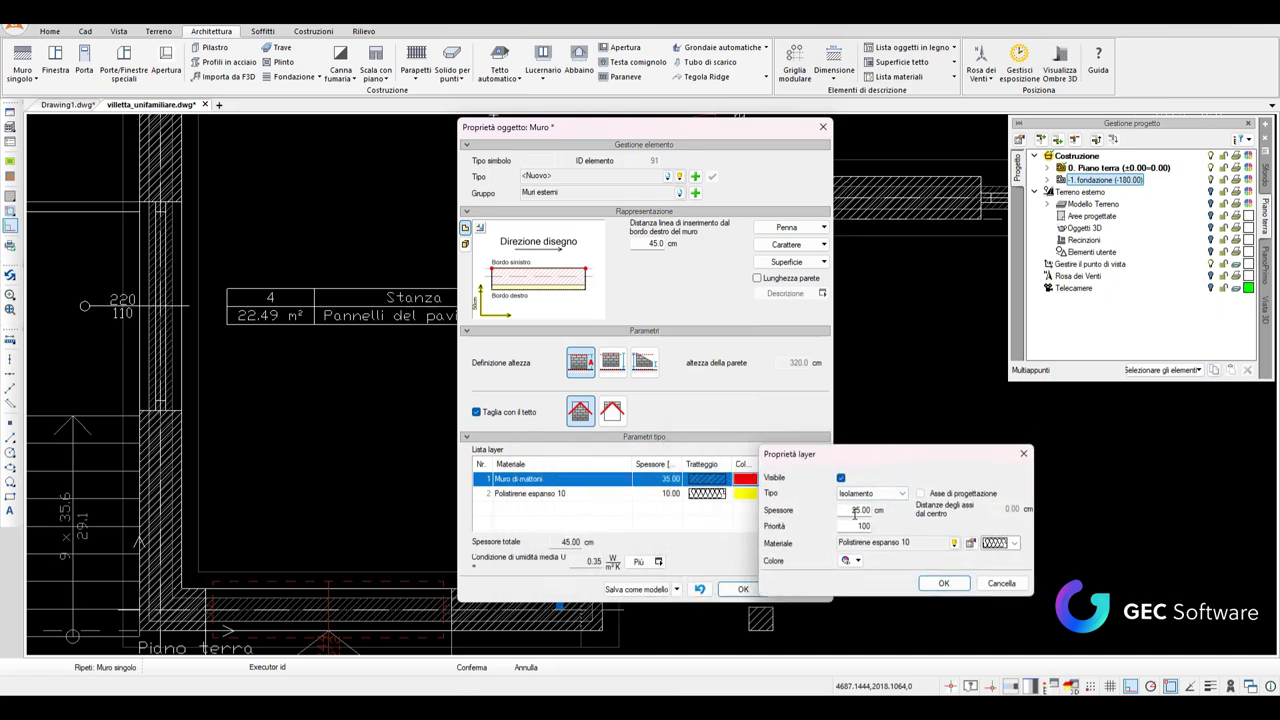
click(855, 512)
click(868, 493)
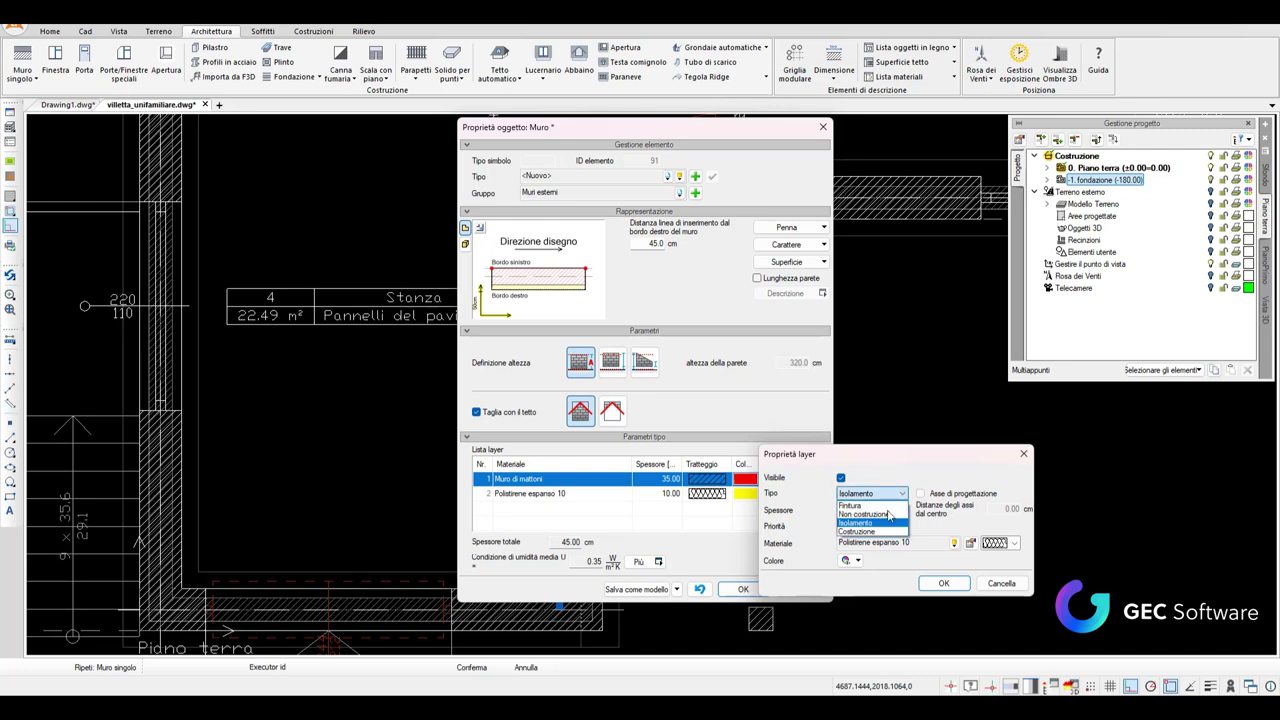
click(856, 522)
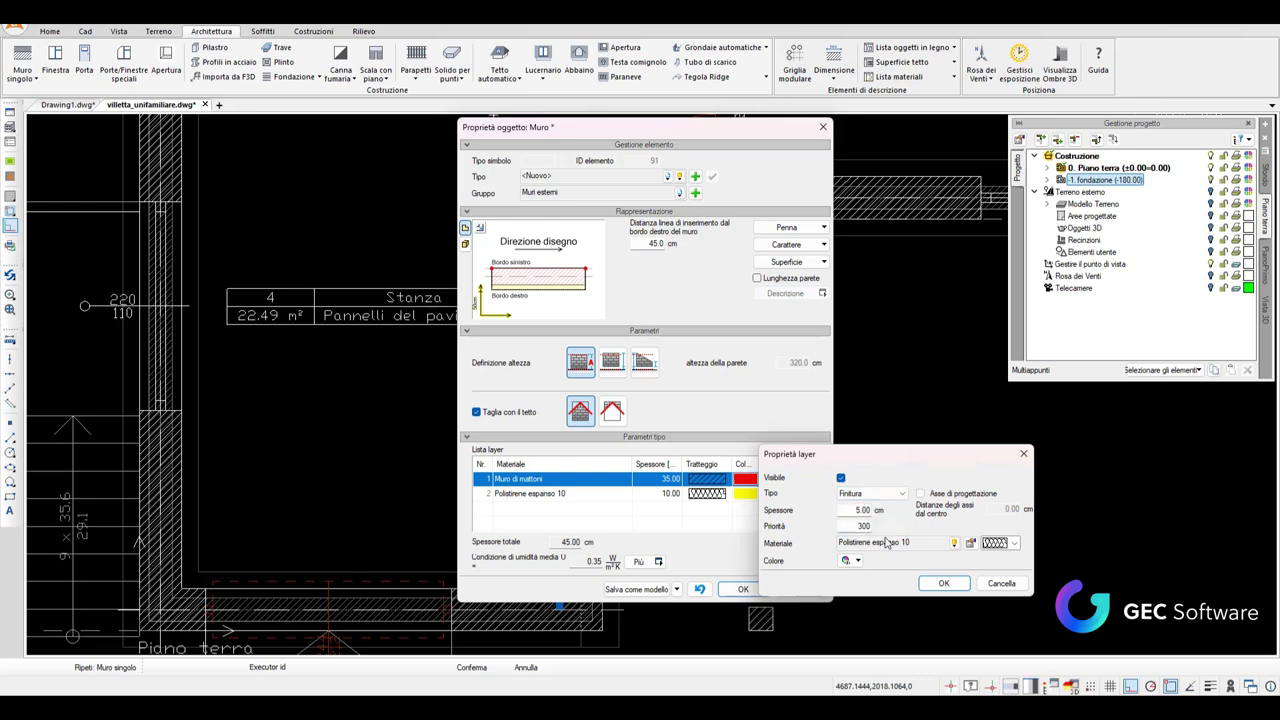
click(954, 543)
click(921, 526)
text(into)
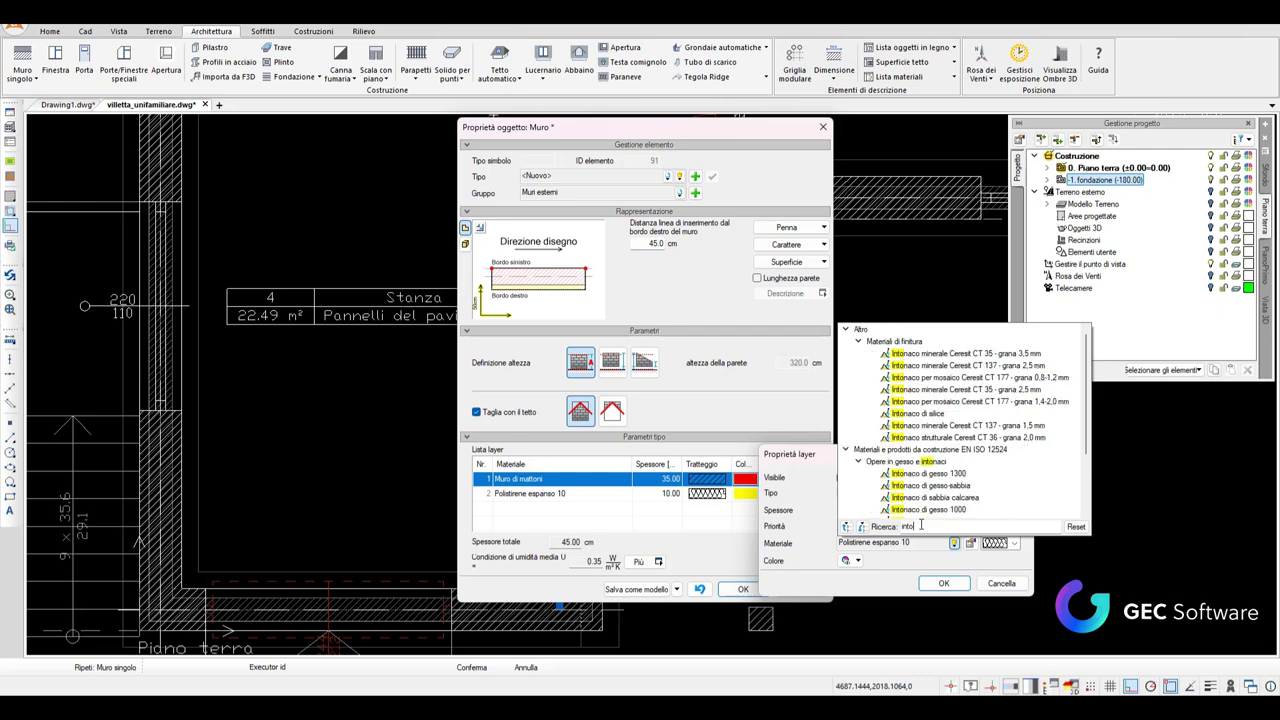
click(917, 413)
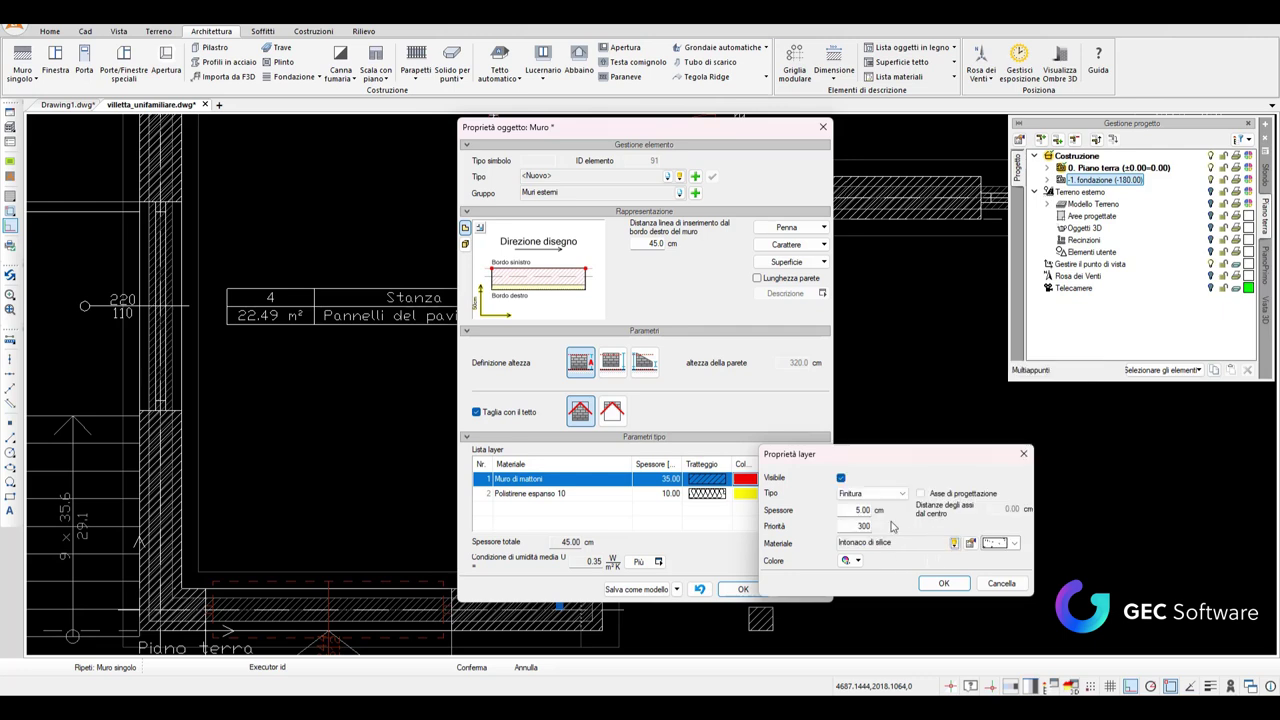
Give the plaster layer a hatch and light green colour, confirm it, and enlarge the preview
click(1016, 544)
click(1016, 544)
click(850, 560)
click(885, 591)
click(943, 583)
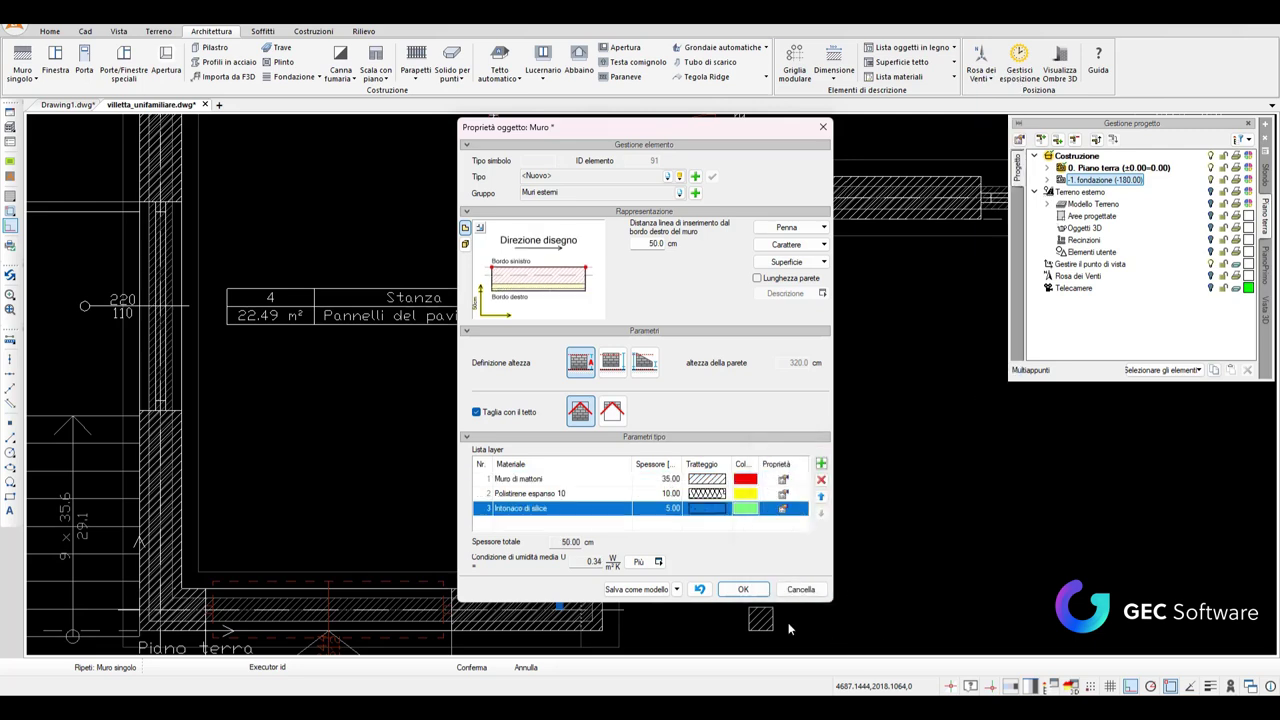
click(481, 229)
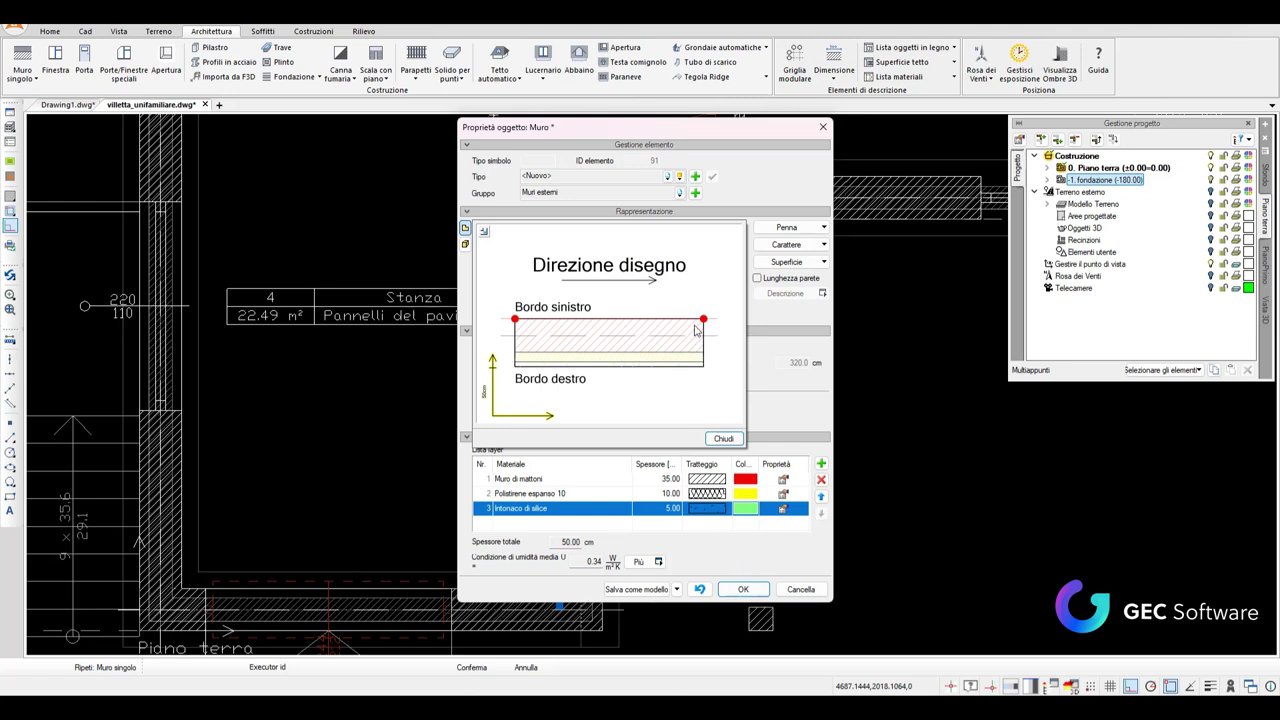
Cut the brick layer to 30 cm and apply the 45 cm three-layer wall to the plan
click(722, 438)
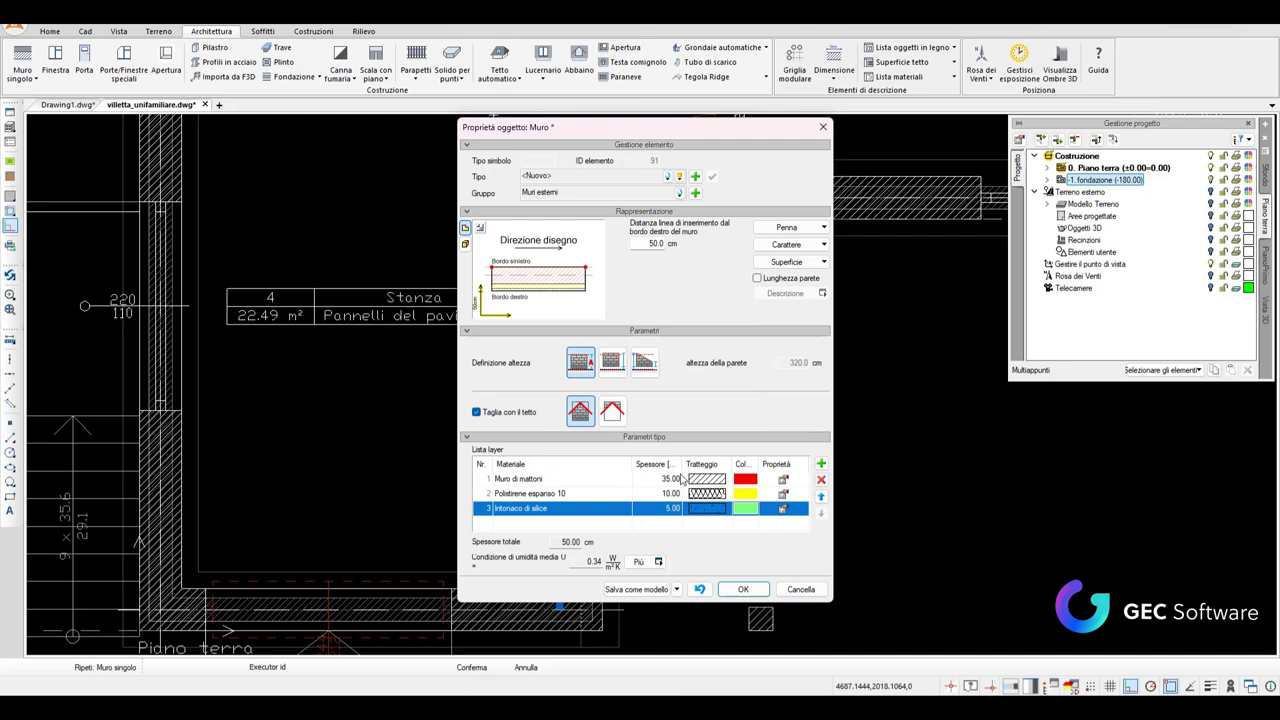
click(672, 480)
key(BackSpace)
text(0)
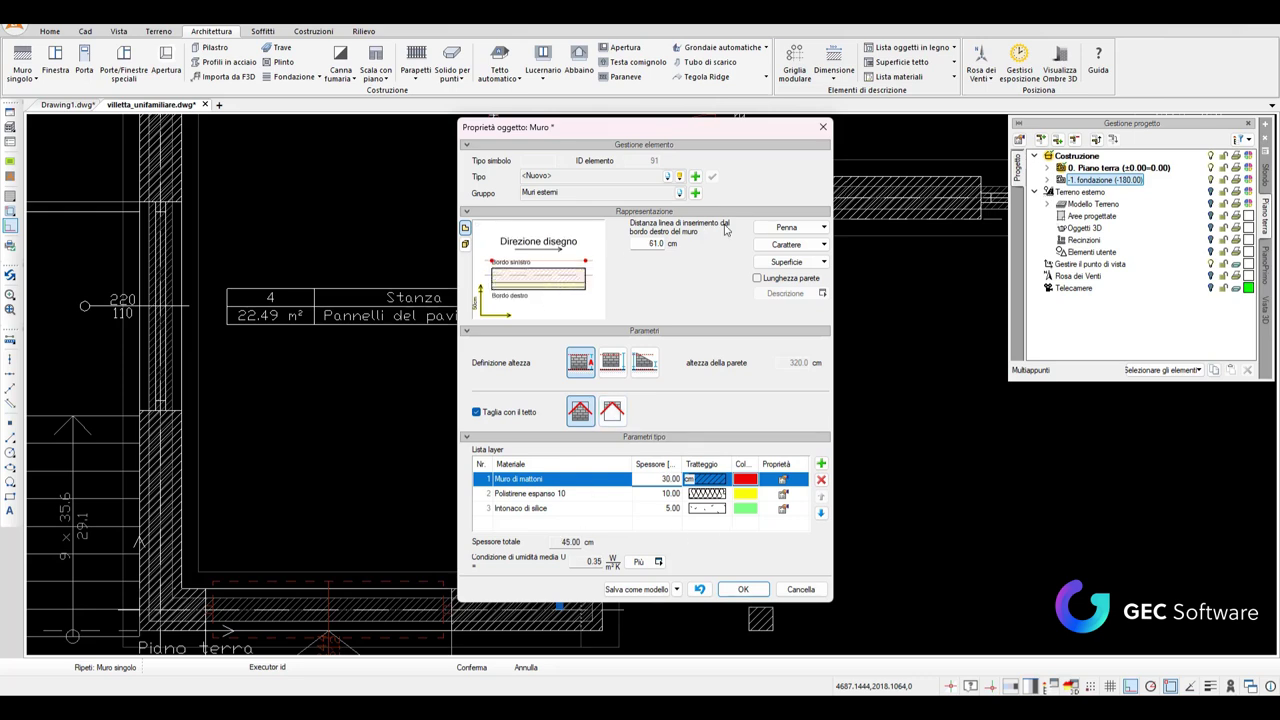
click(741, 589)
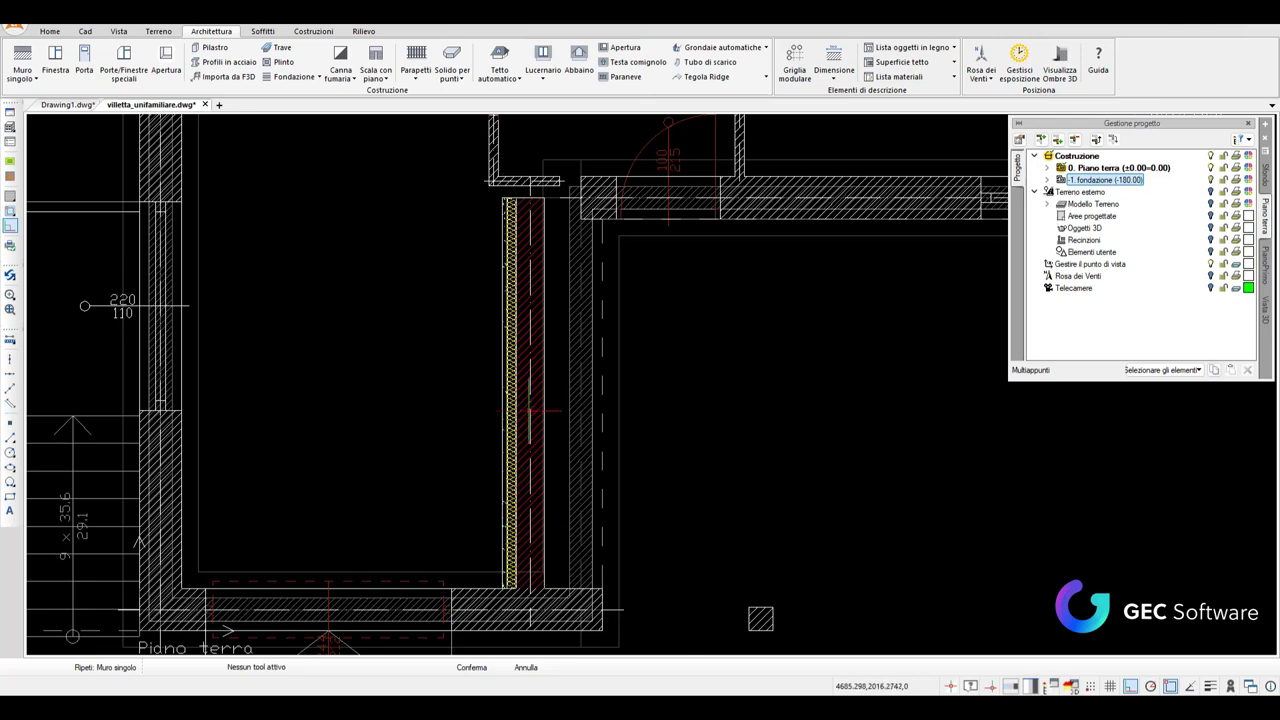
Set the selected wall's insertion distance to 0 cm in Proprietà oggetto and apply it
click(537, 214)
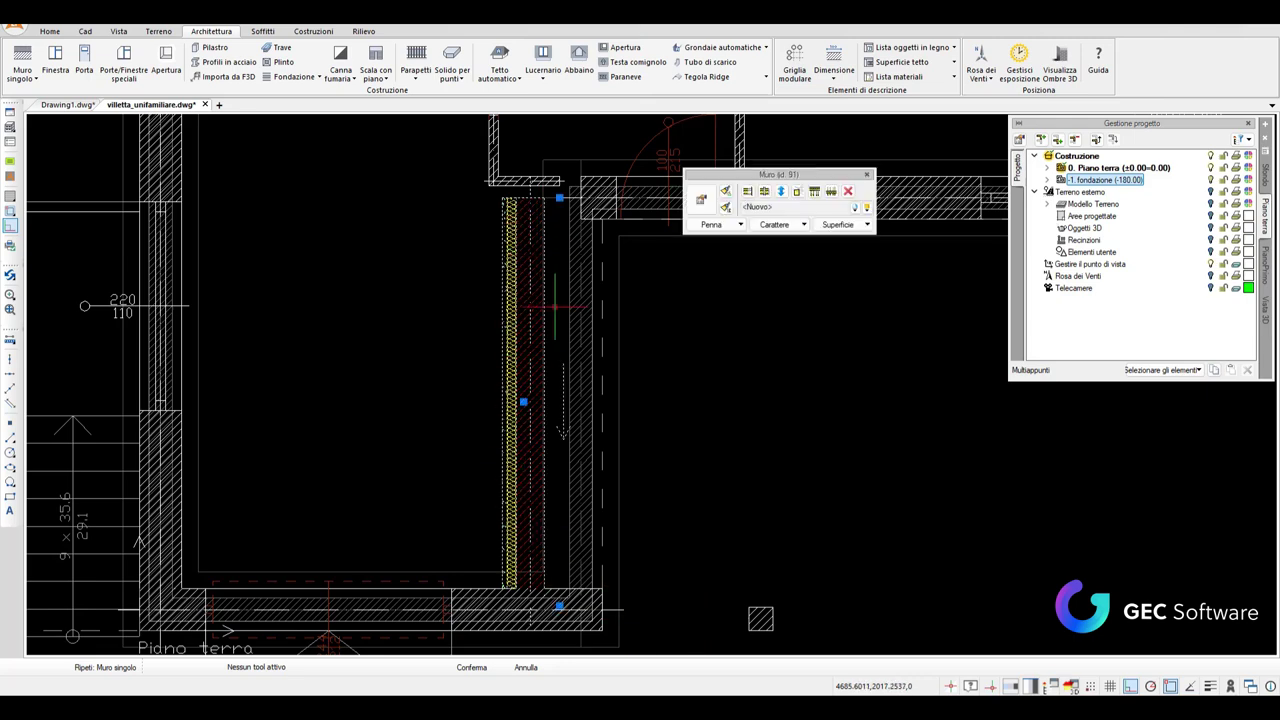
right_click(719, 249)
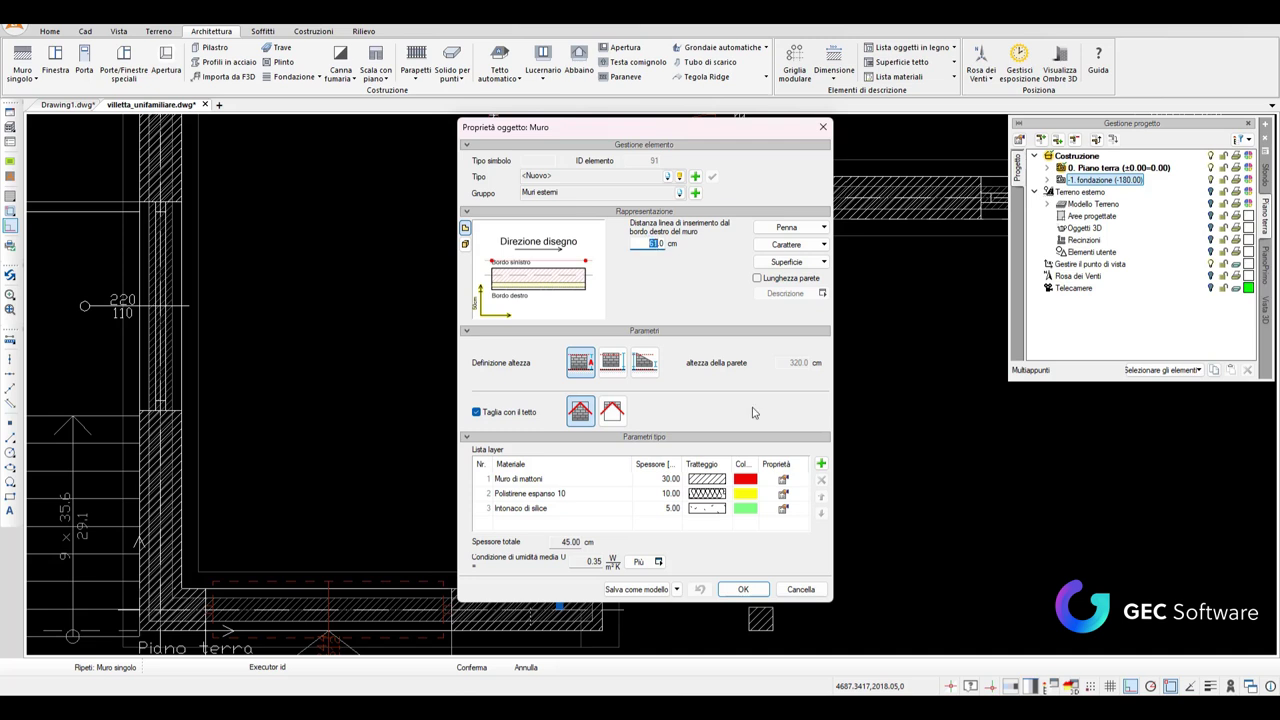
text(0)
click(740, 592)
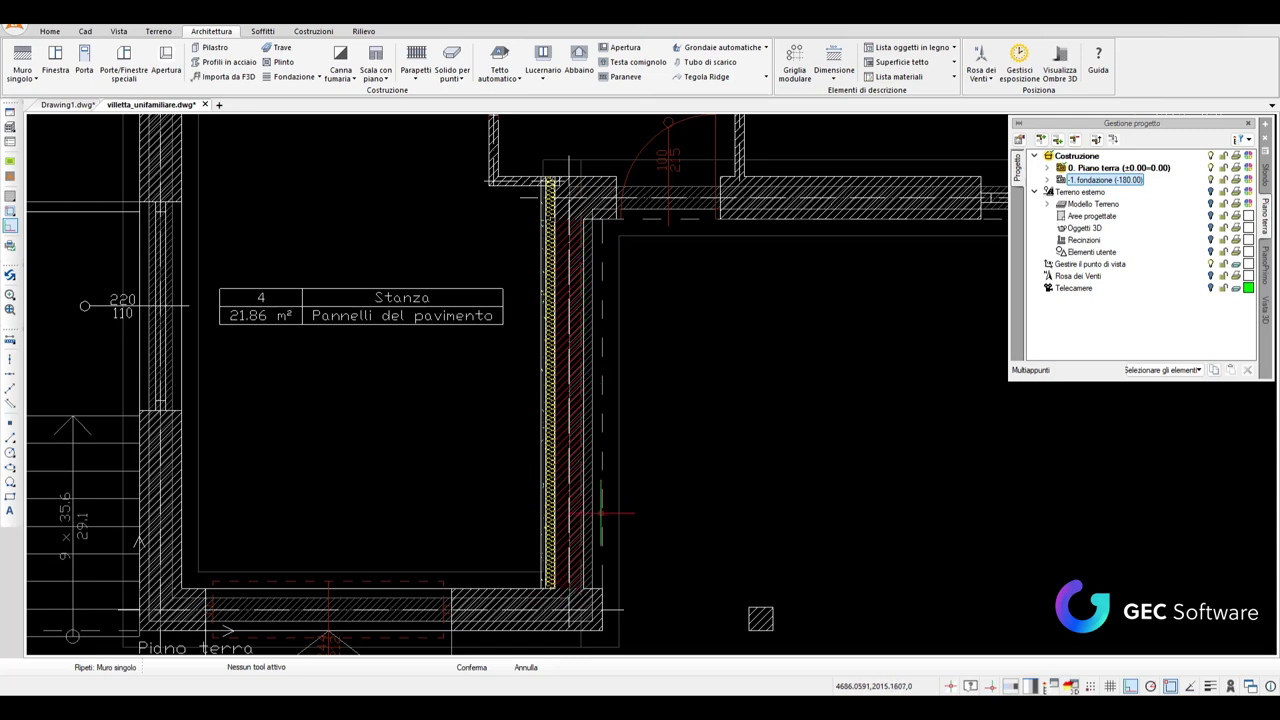
Reselect the layered vertical wall beside room 4 to bring up its Muro toolbar
scroll(578, 288, down, 2)
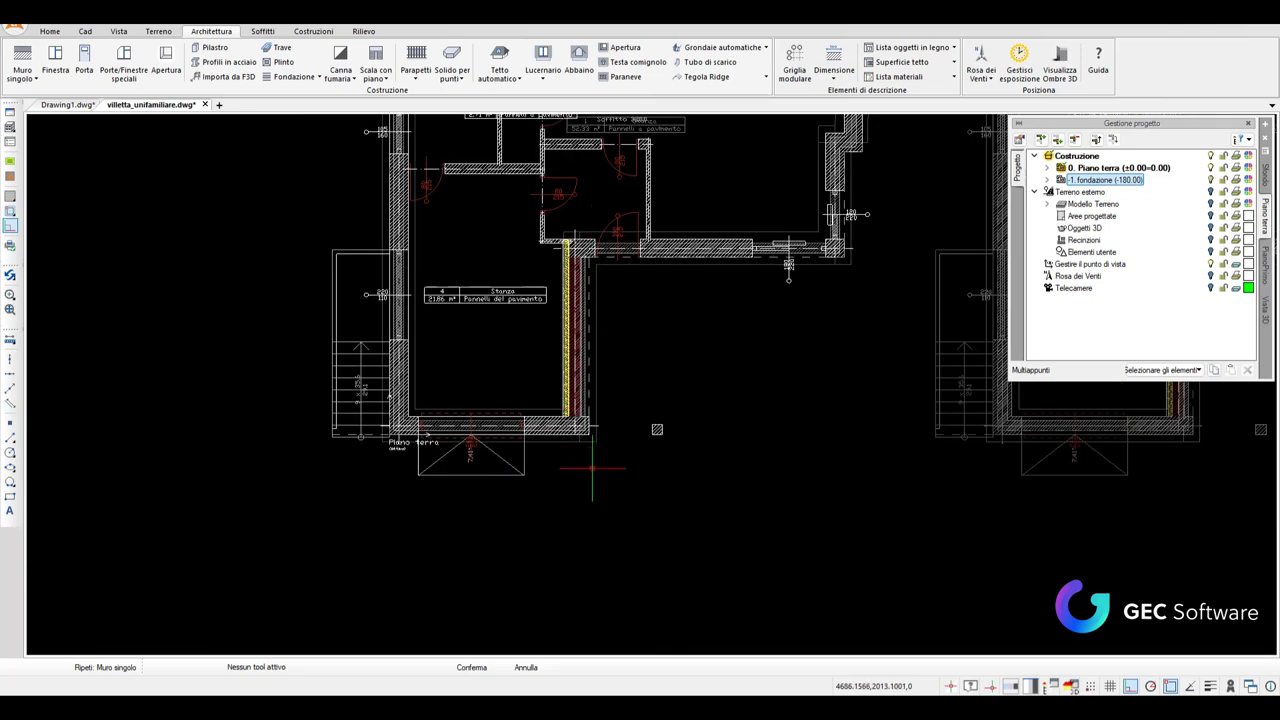
scroll(563, 328, up, 3)
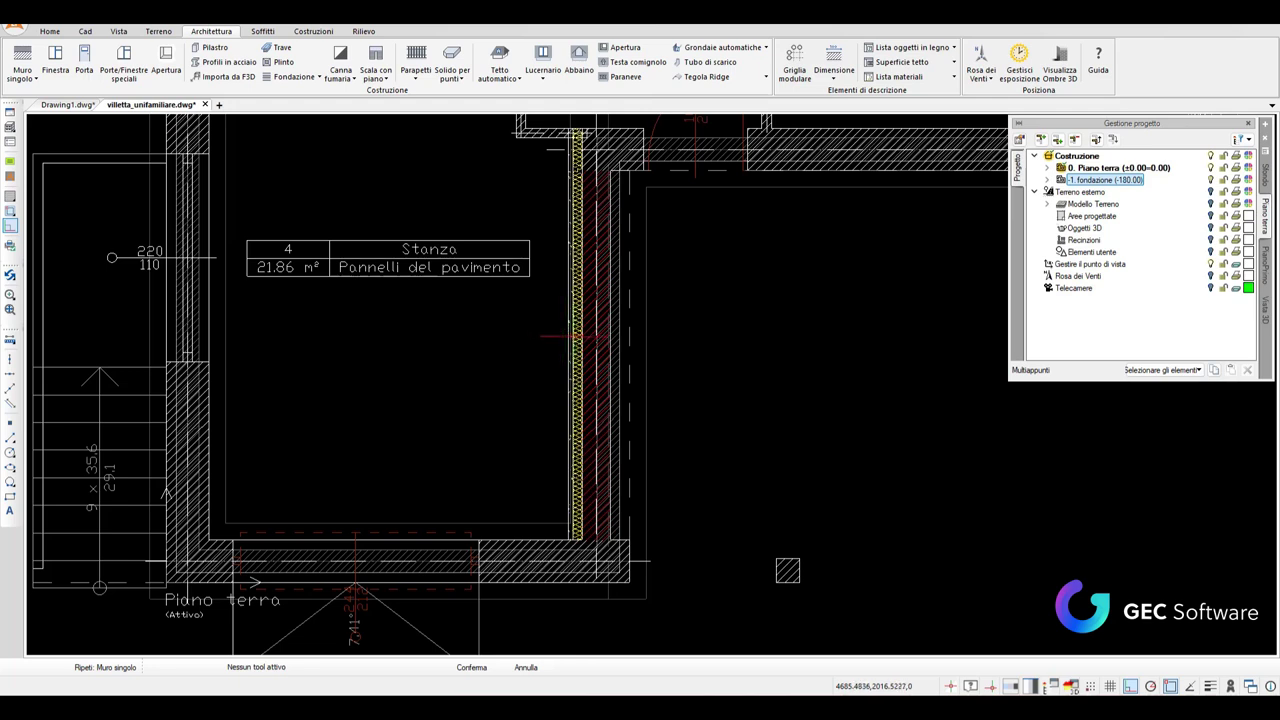
click(596, 330)
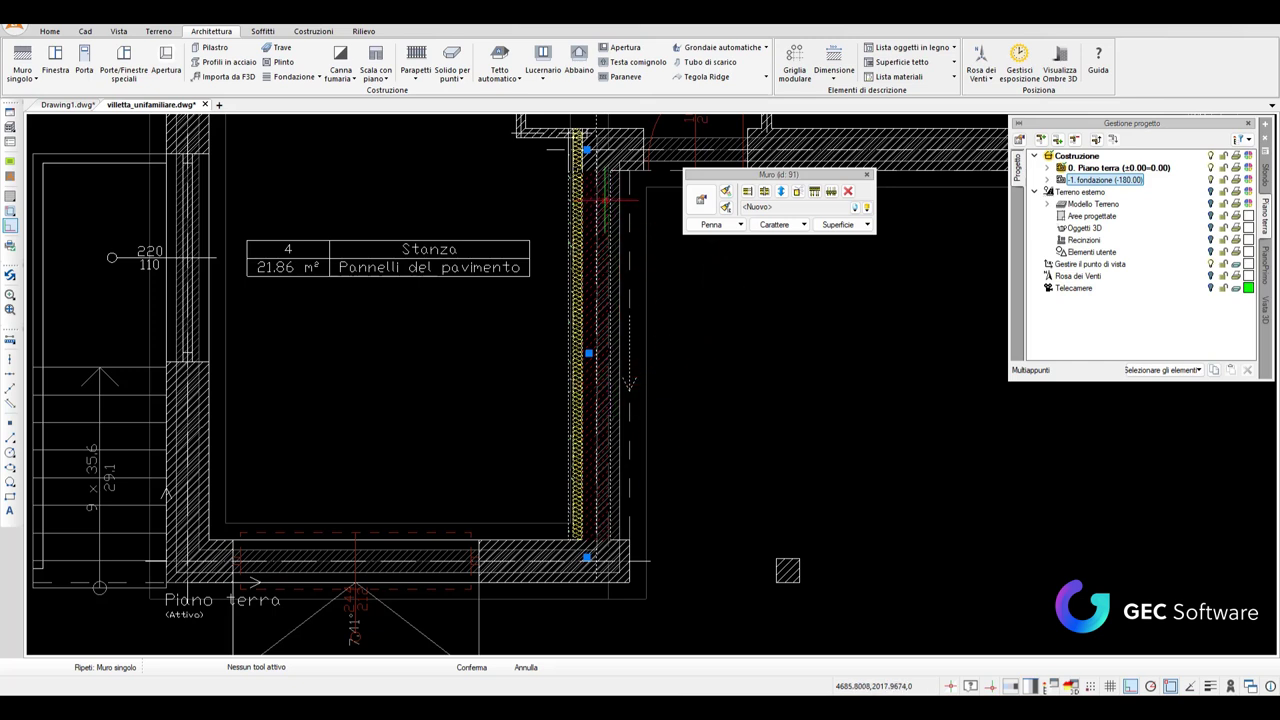
key(Escape)
click(610, 318)
scroll(626, 378, down, 2)
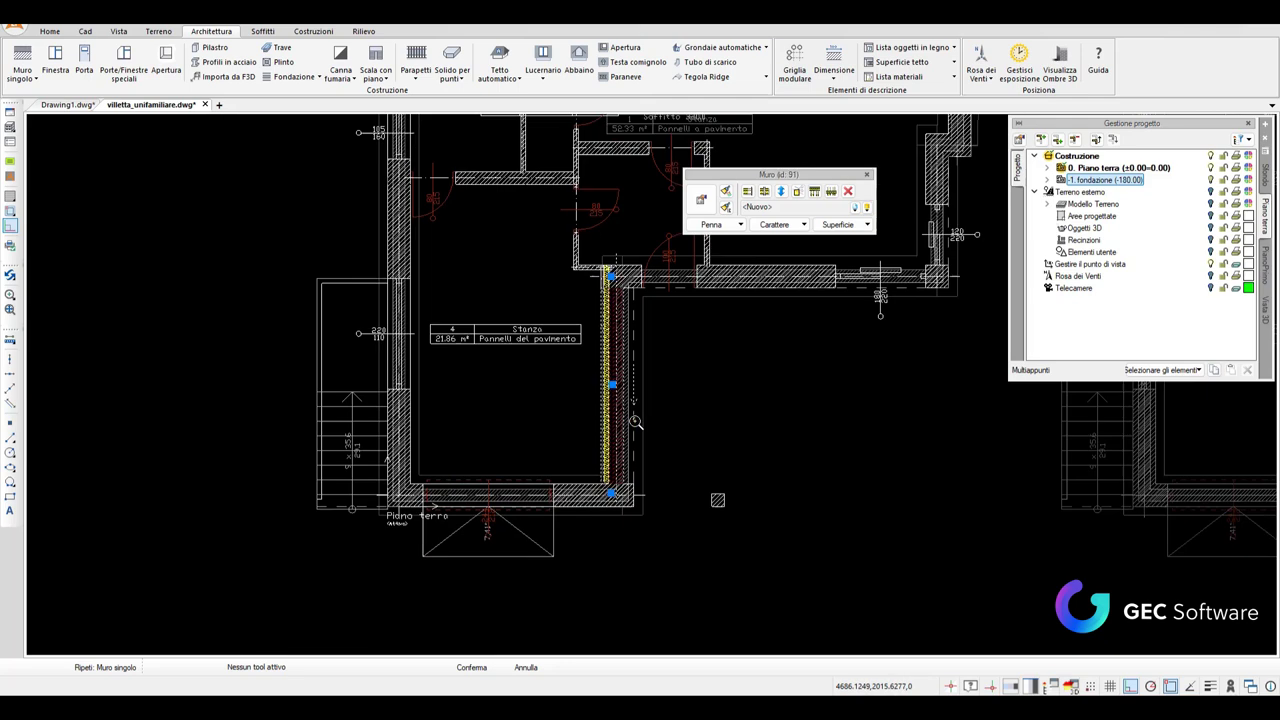
key(Escape)
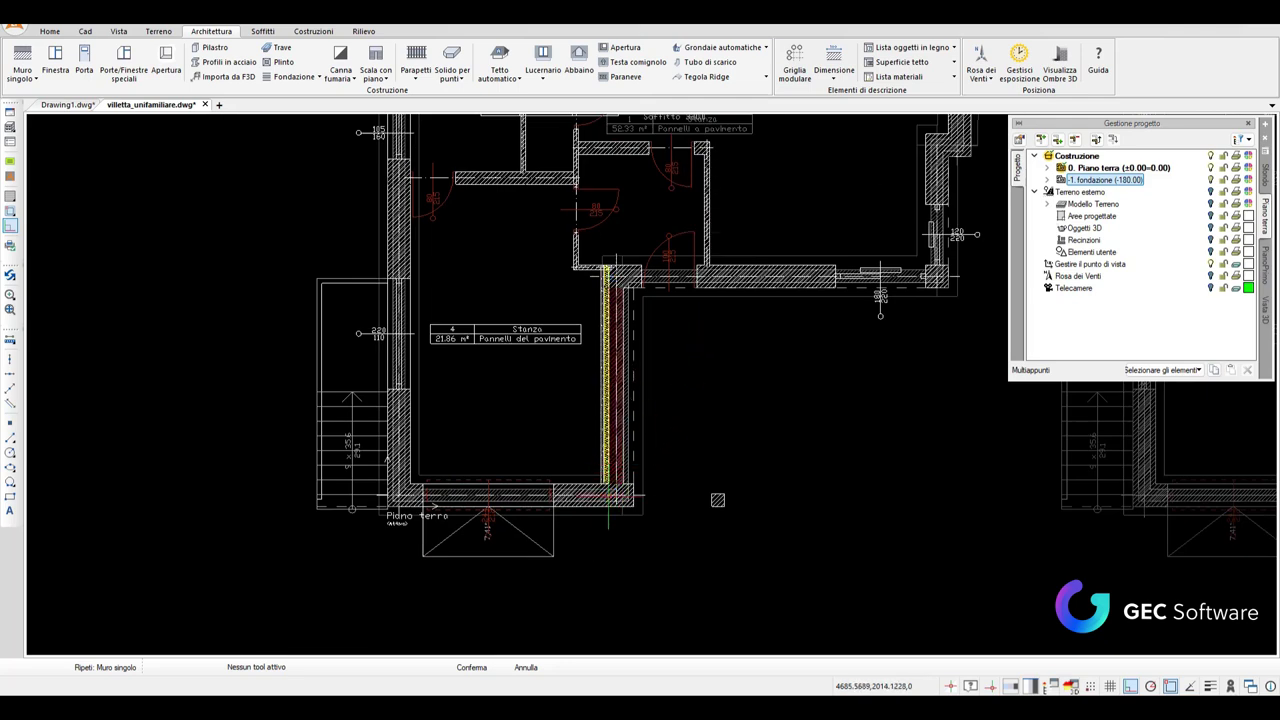
click(620, 404)
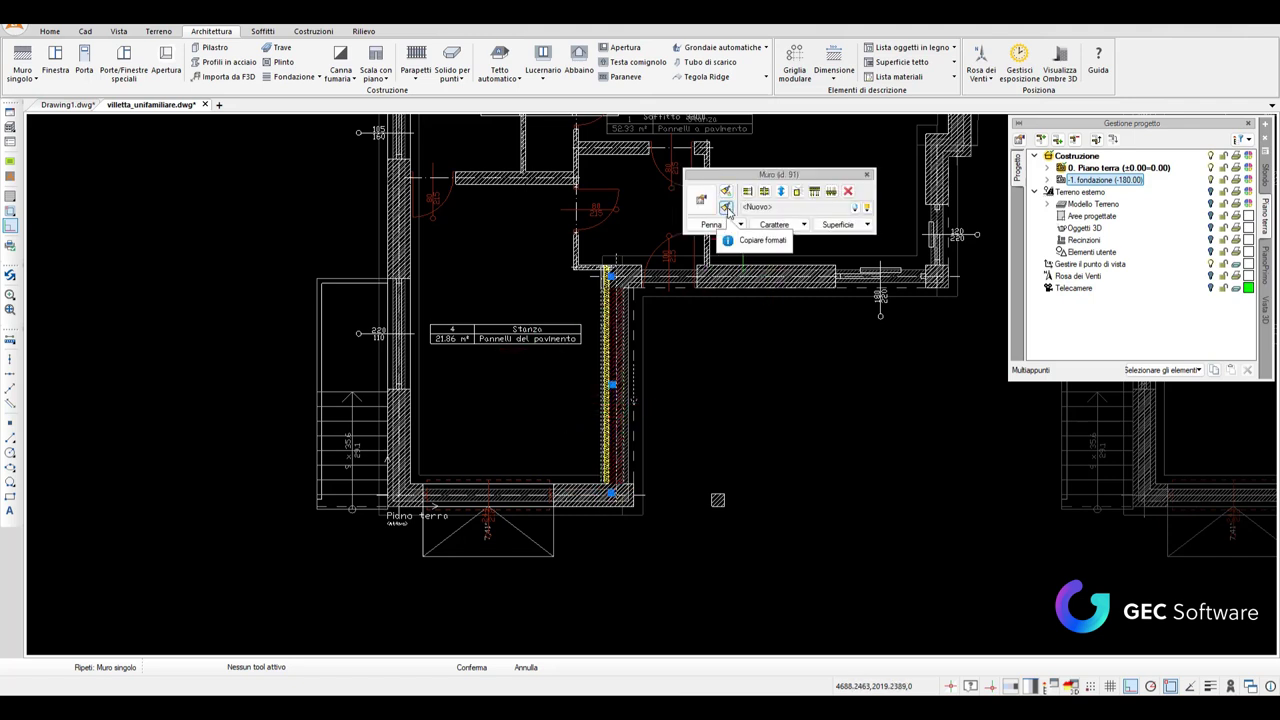
Copy the layered wall format onto room 4's bottom and upper horizontal walls, then check the corners
click(727, 207)
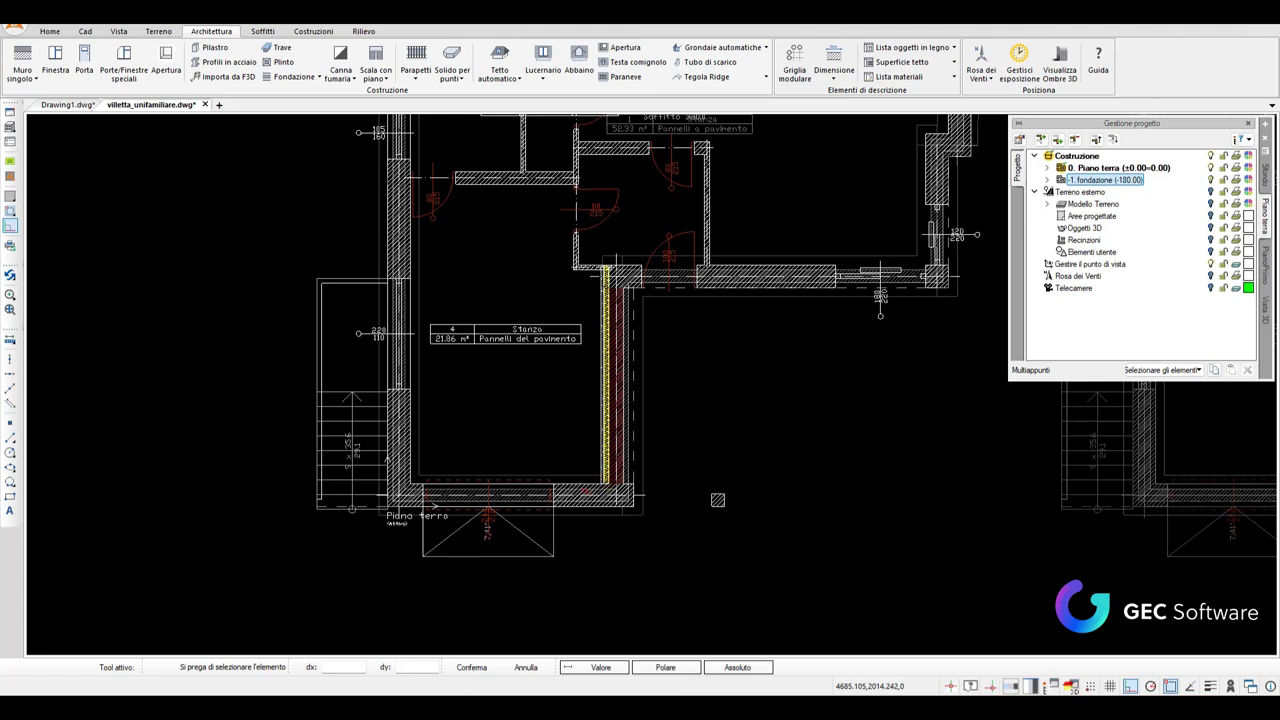
click(622, 494)
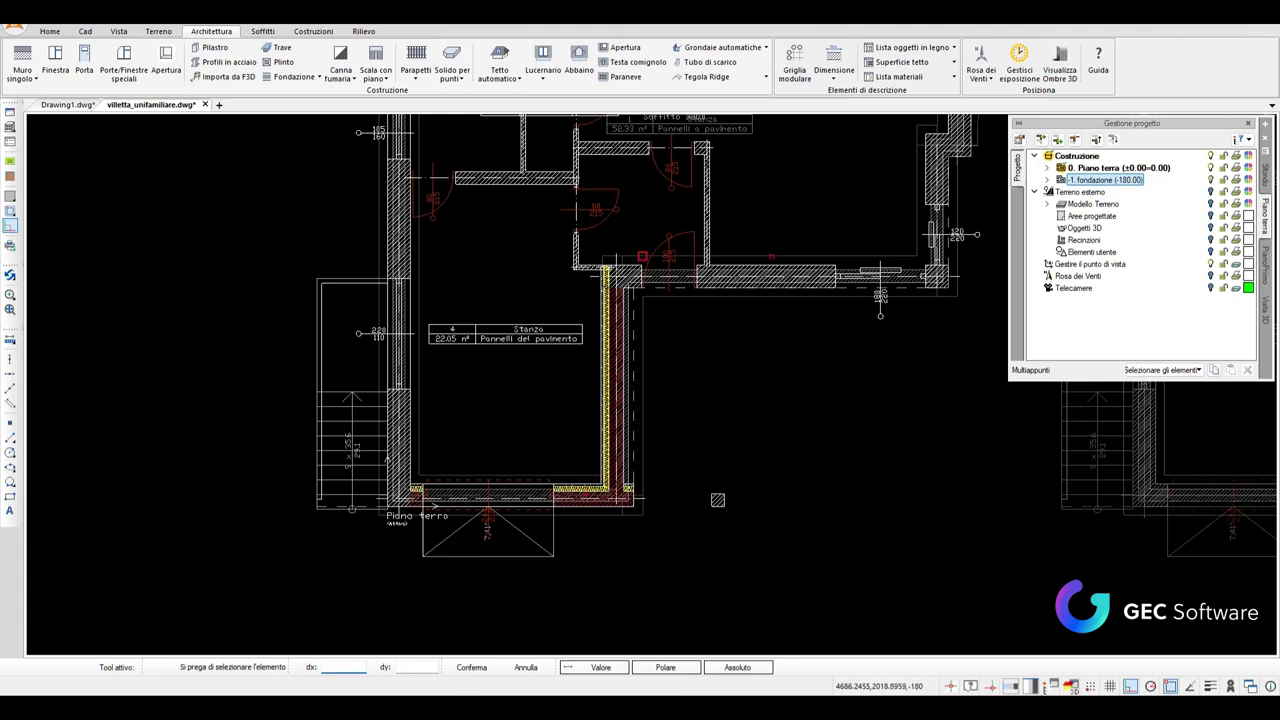
click(766, 276)
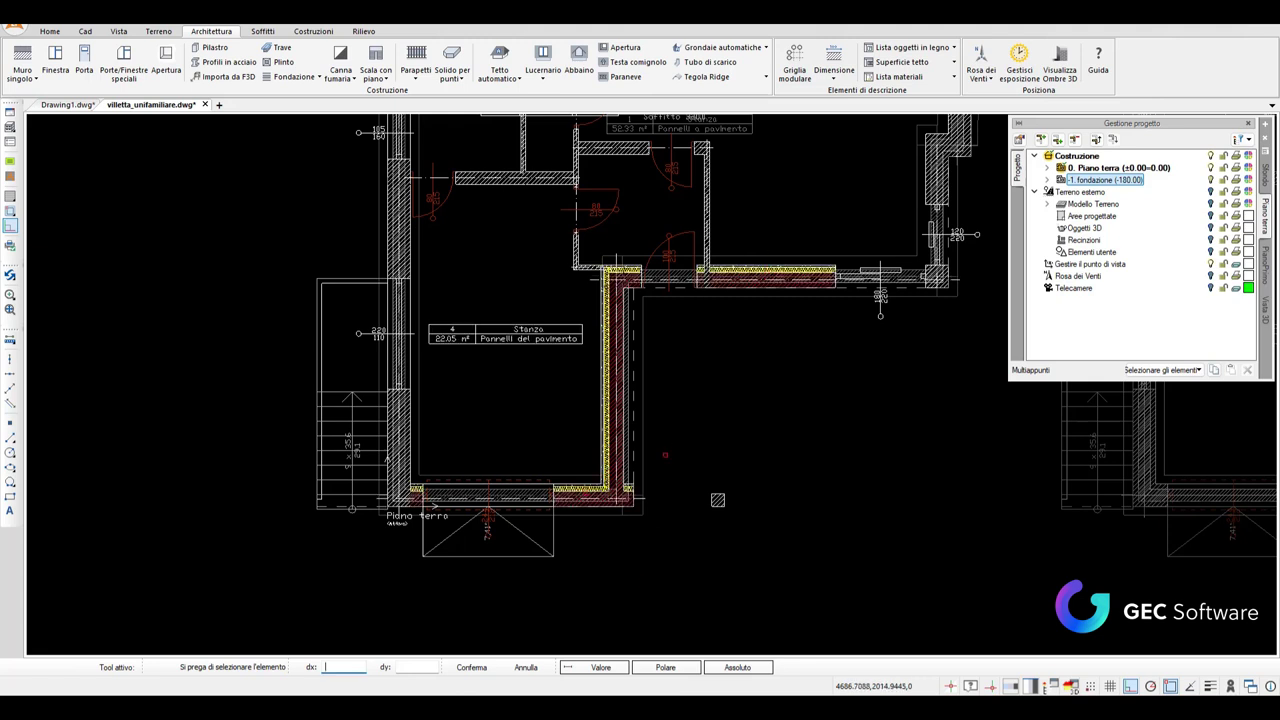
mouse_move(758, 410)
middle_down()
mouse_move(751, 451)
mouse_move(679, 505)
middle_up()
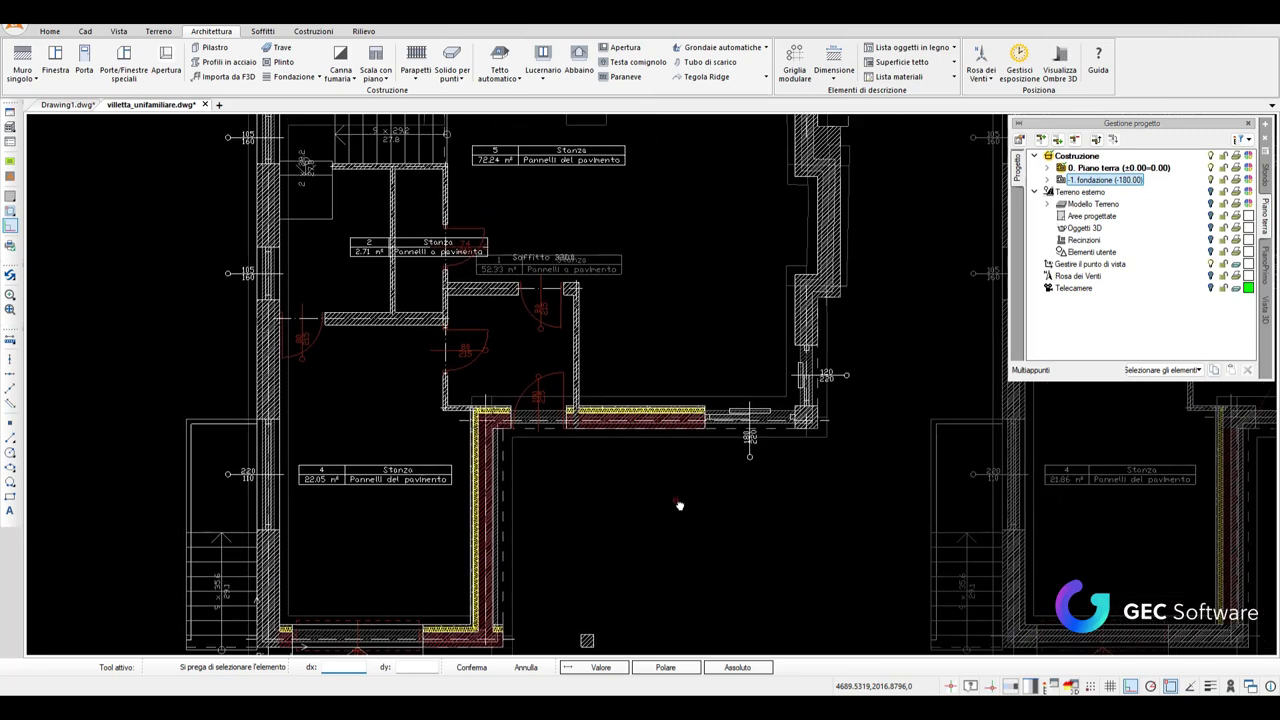
scroll(663, 443, up, 1)
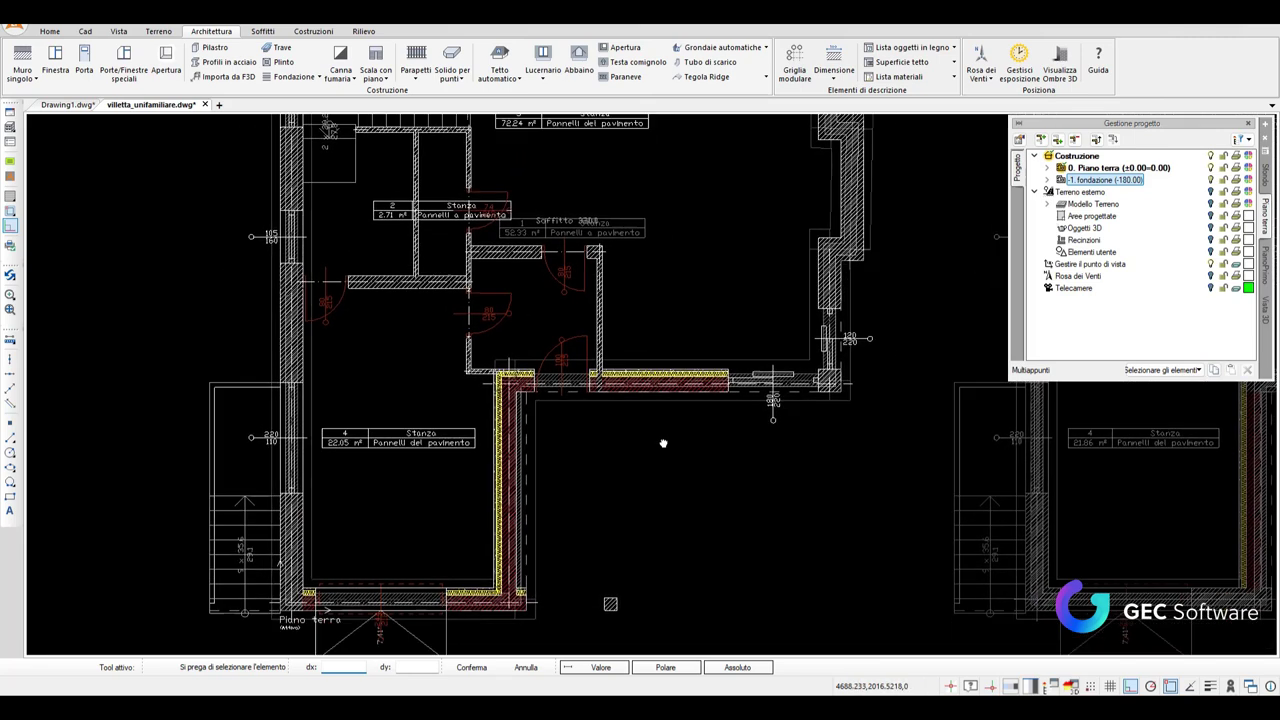
scroll(663, 443, up, 2)
scroll(542, 545, up, 3)
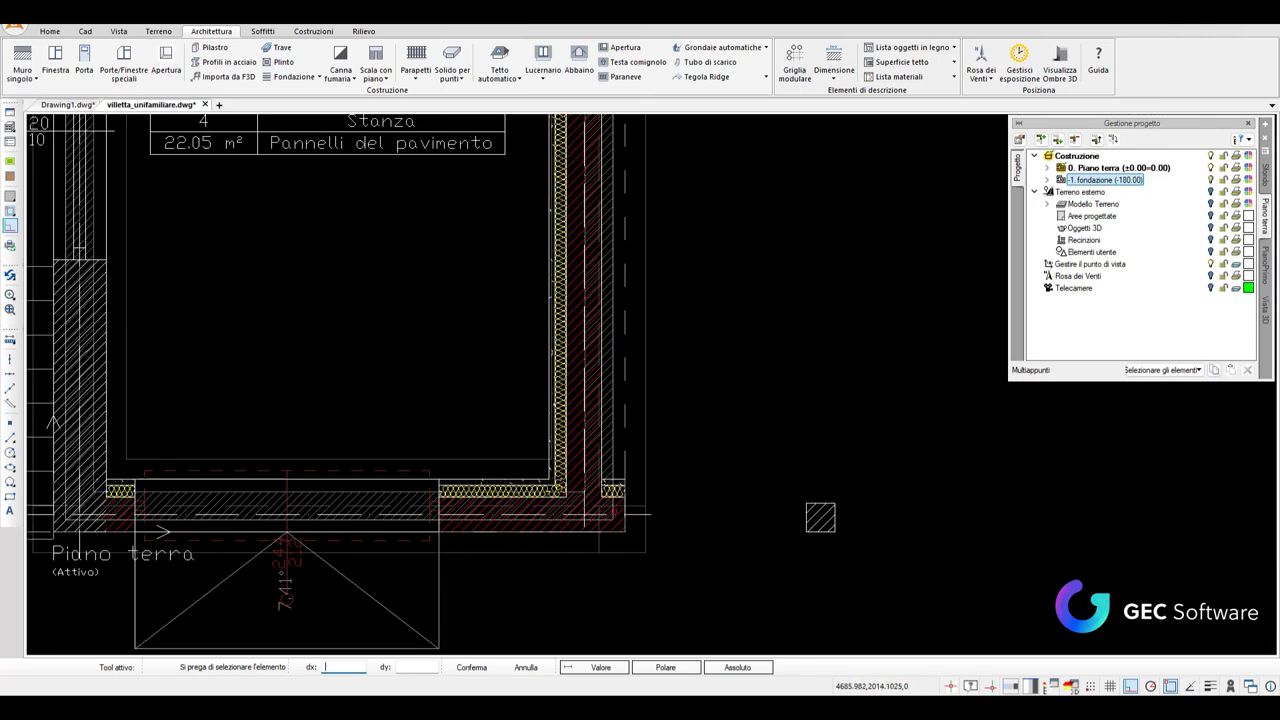
scroll(511, 506, down, 1)
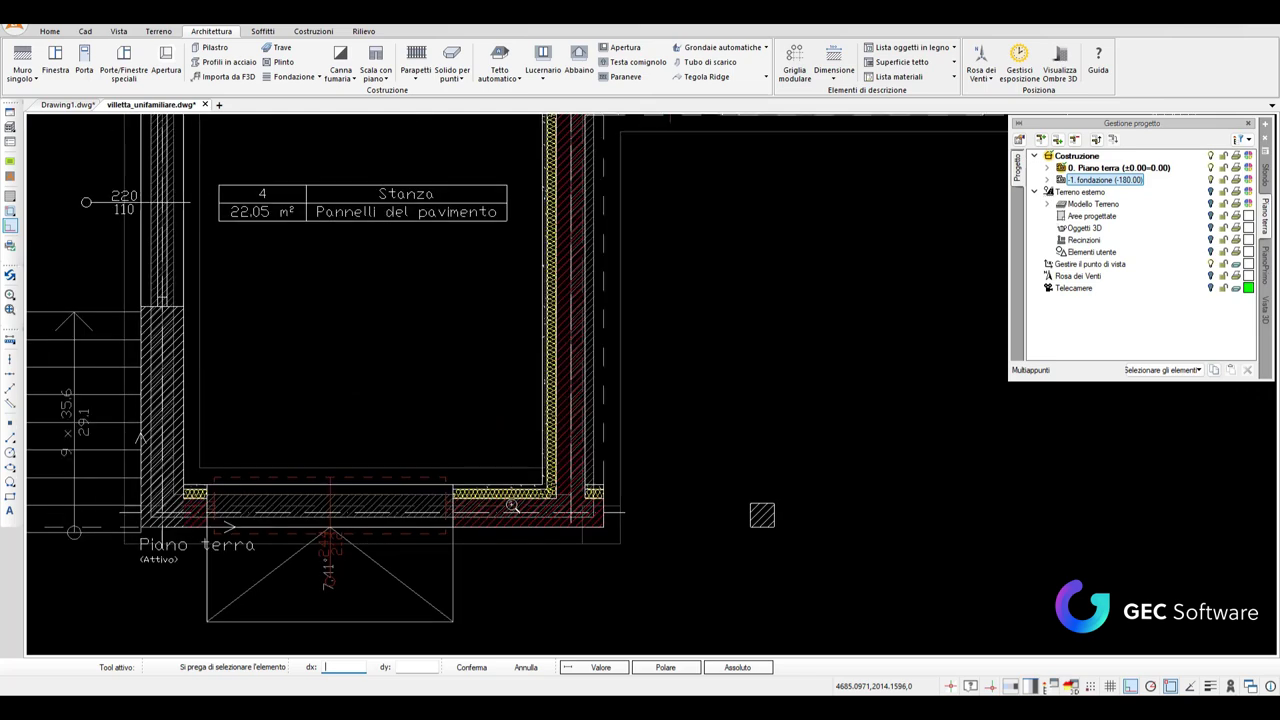
scroll(511, 506, down, 1)
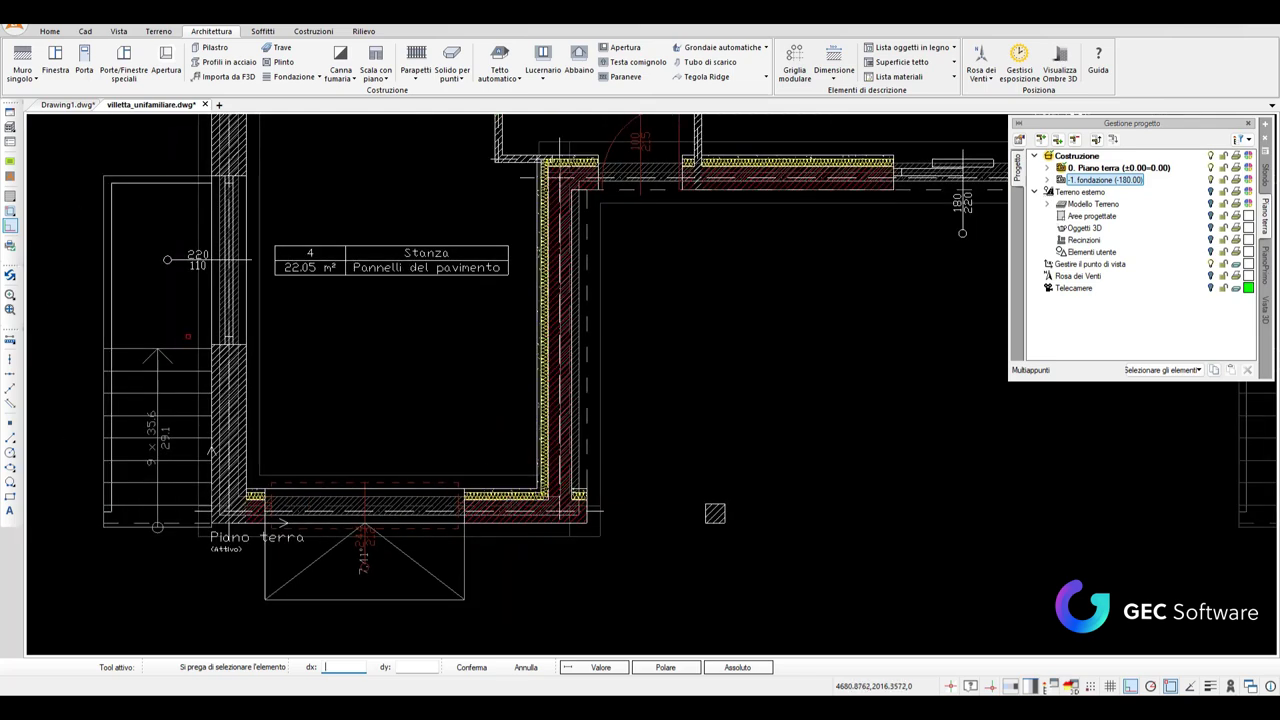
scroll(714, 513, down, 1)
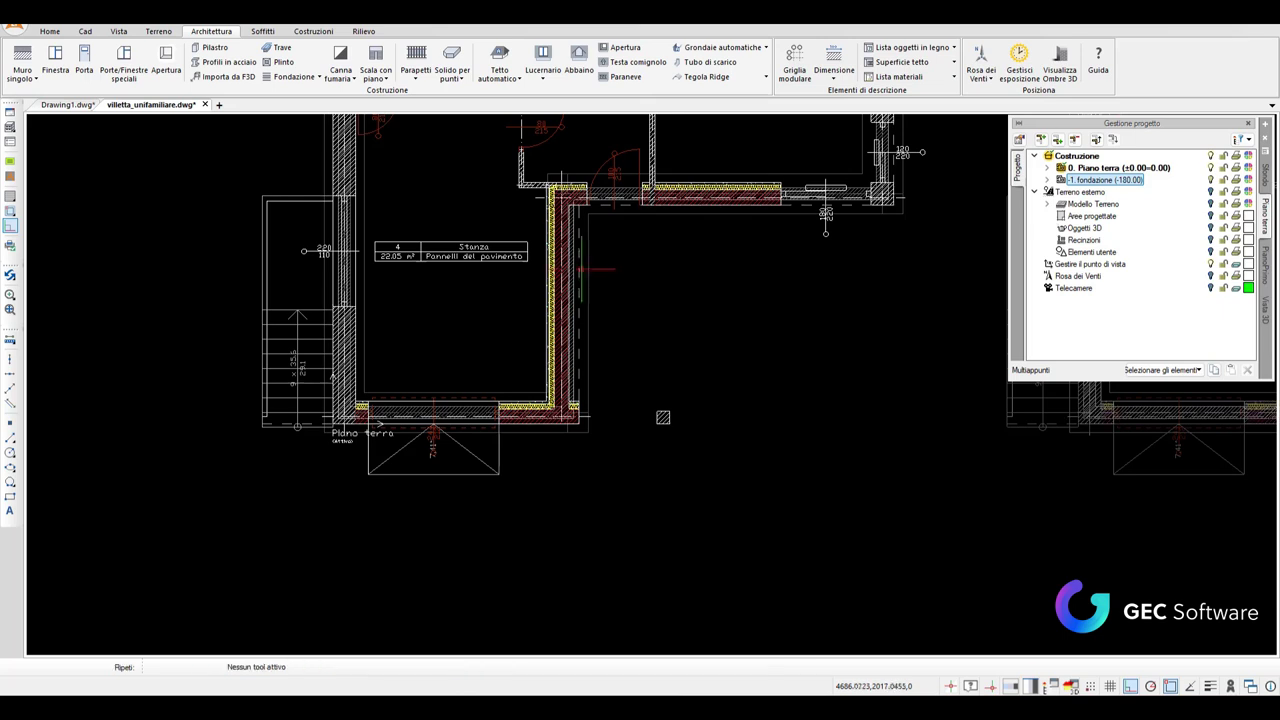
Save the wall beside room 4 as the new wall type 'muro persolane 45 cm' with symbol S1
click(576, 318)
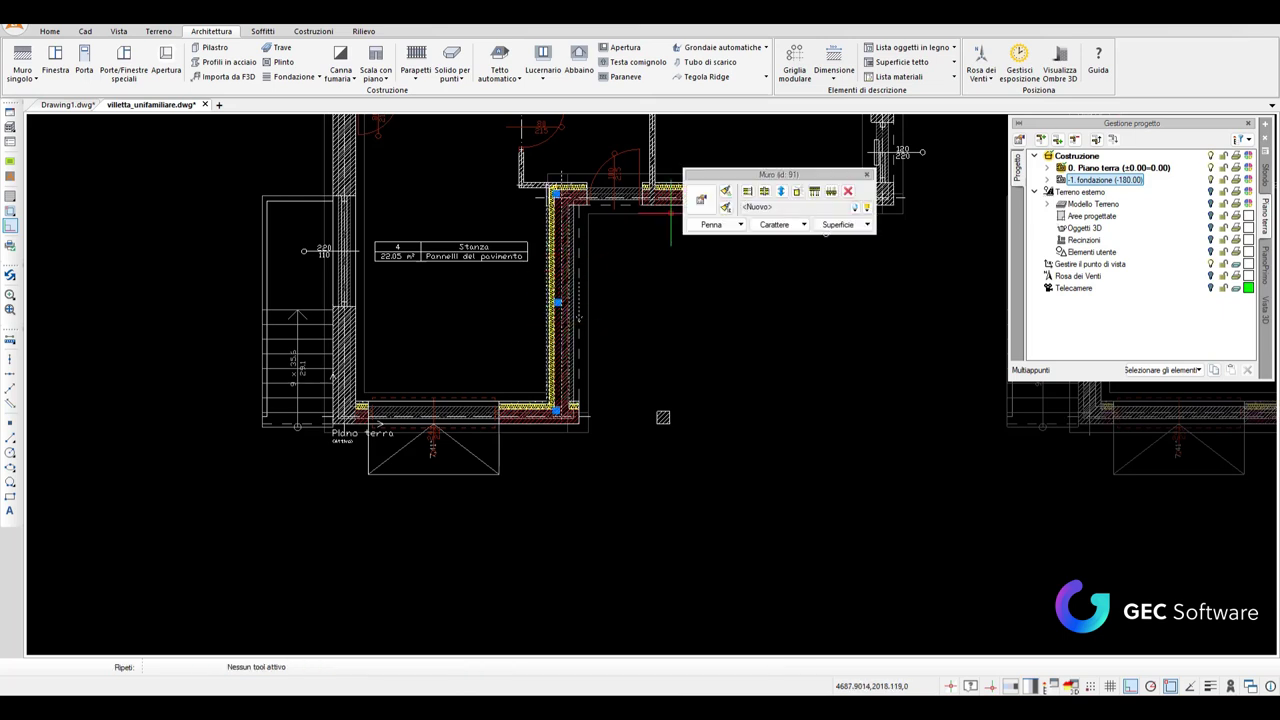
click(701, 199)
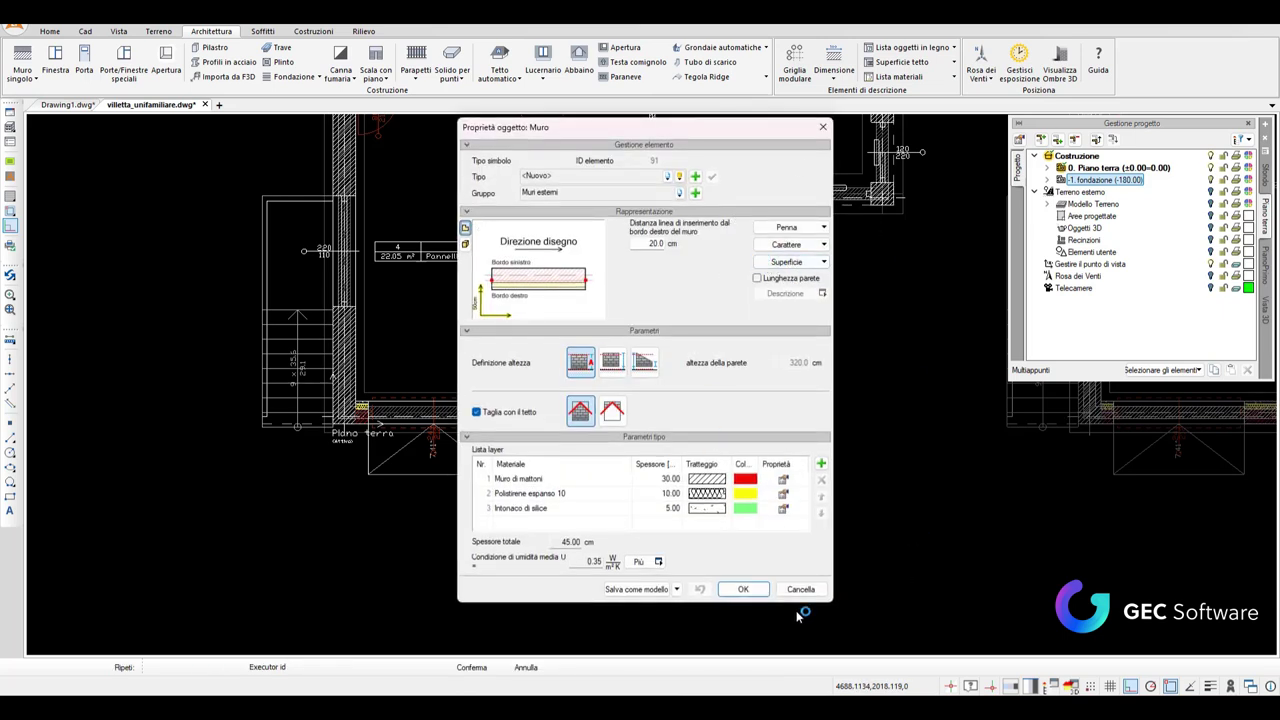
click(695, 176)
text(muro persolane 45 cm)
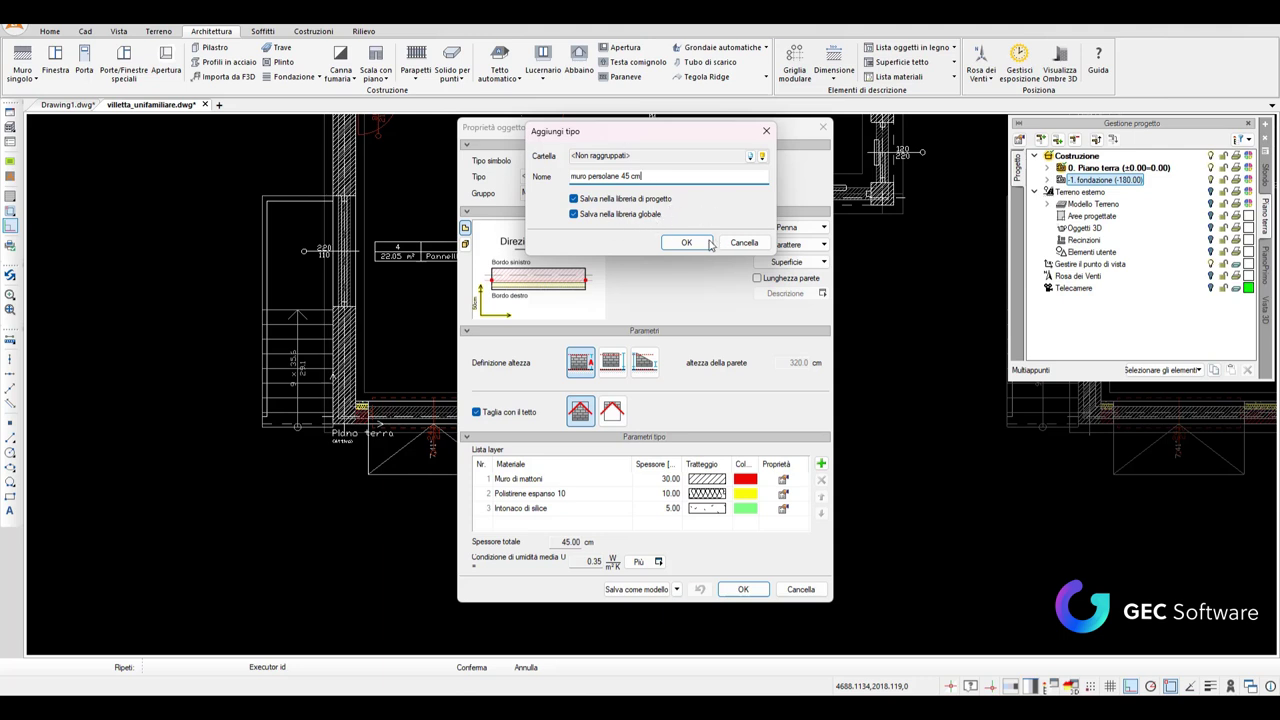
click(704, 244)
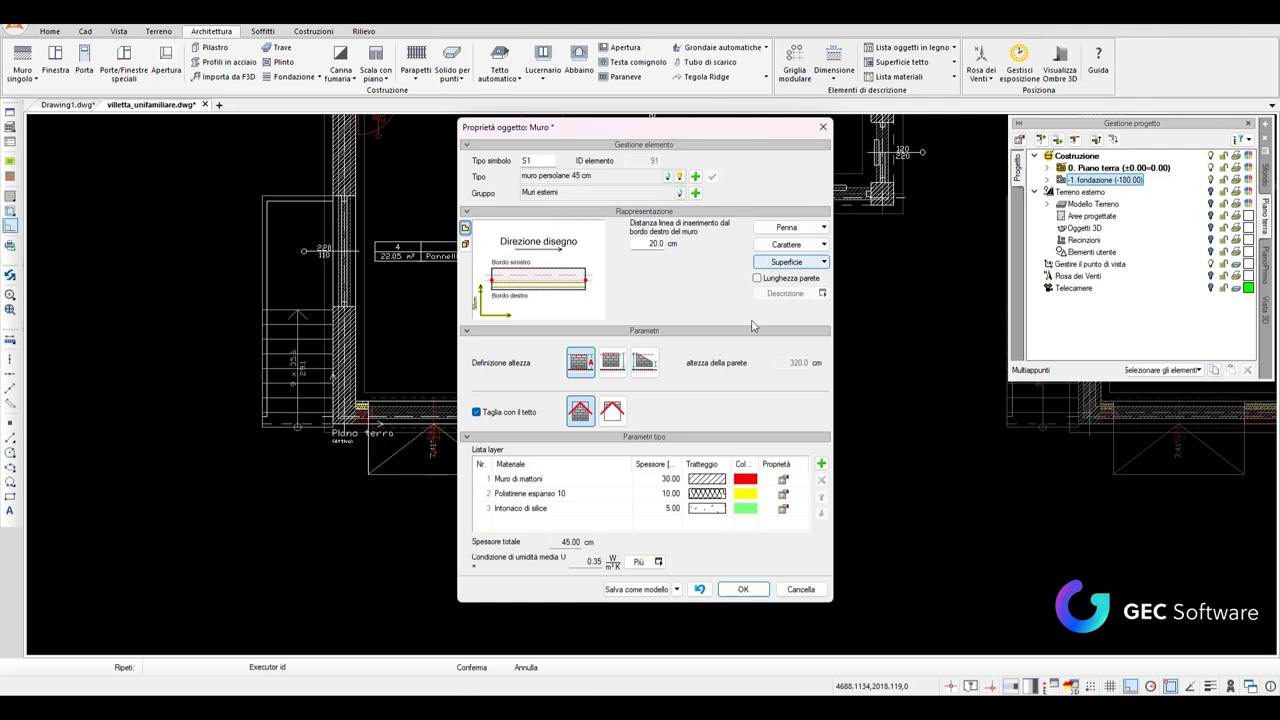
Replace the wall type symbol S1 with M1, then select the plaster layer's 5.00 cm thickness
double_click(529, 160)
double_click(528, 160)
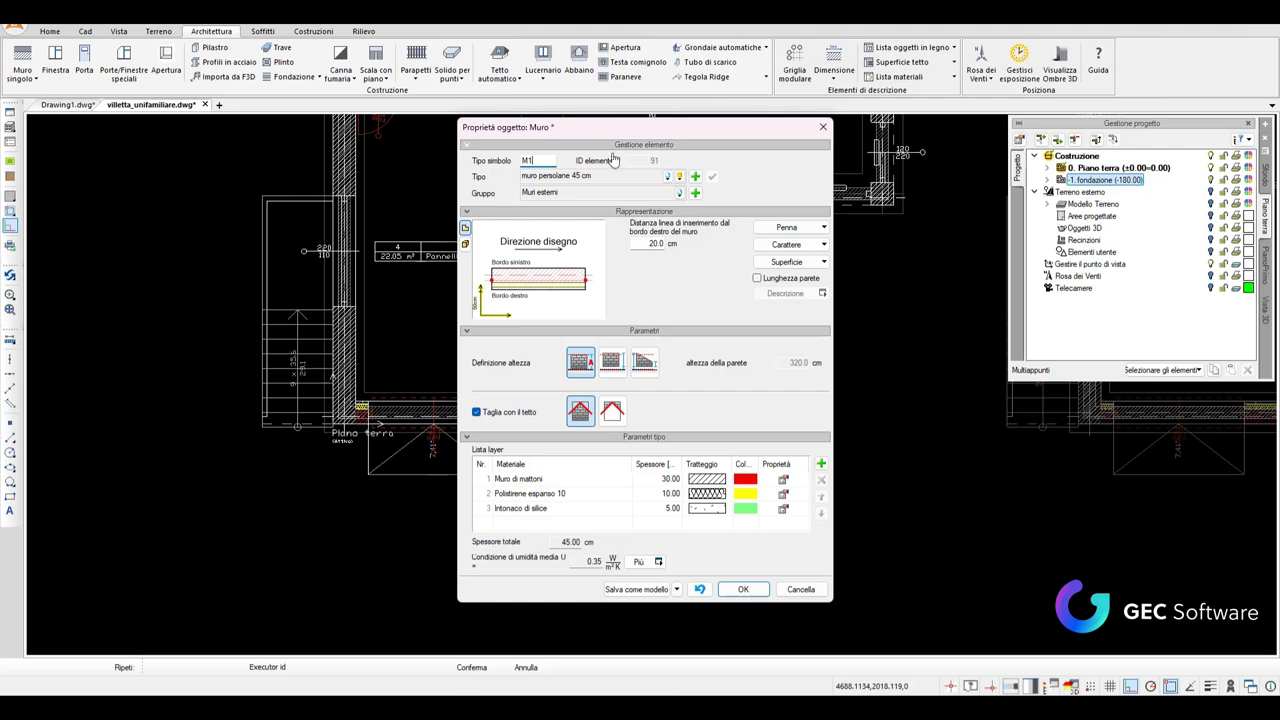
text(M)
click(601, 508)
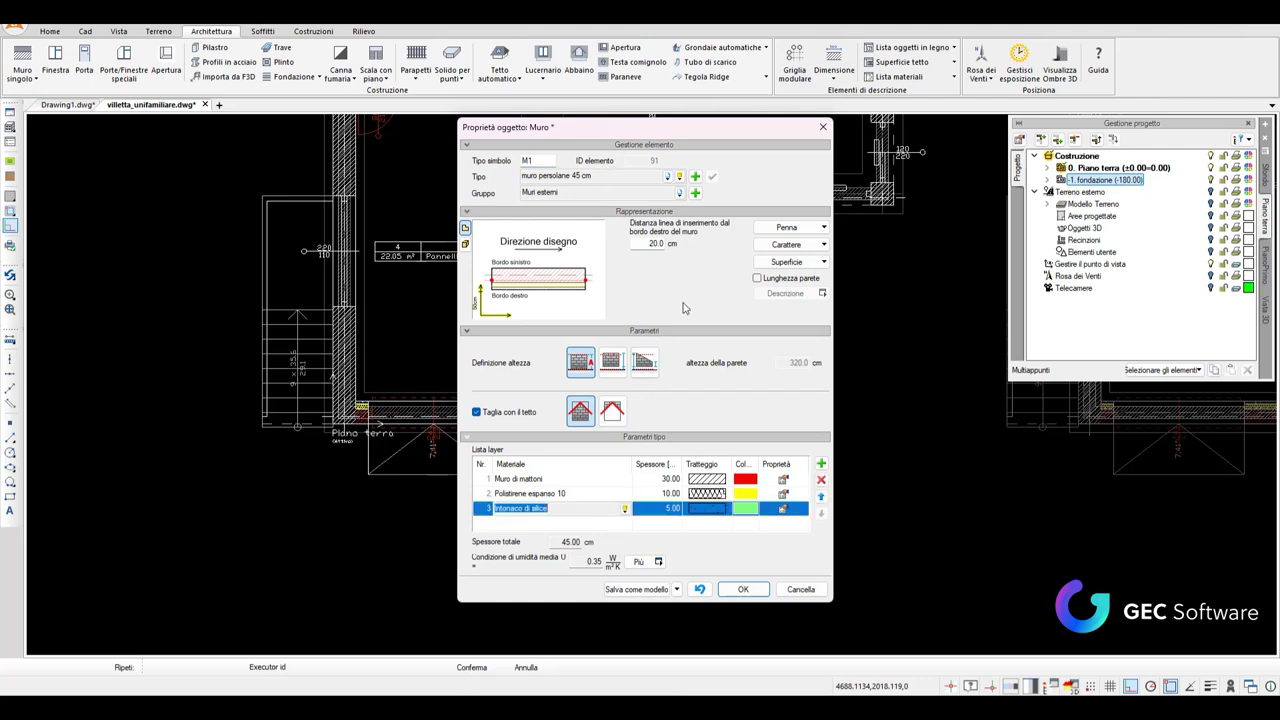
click(592, 172)
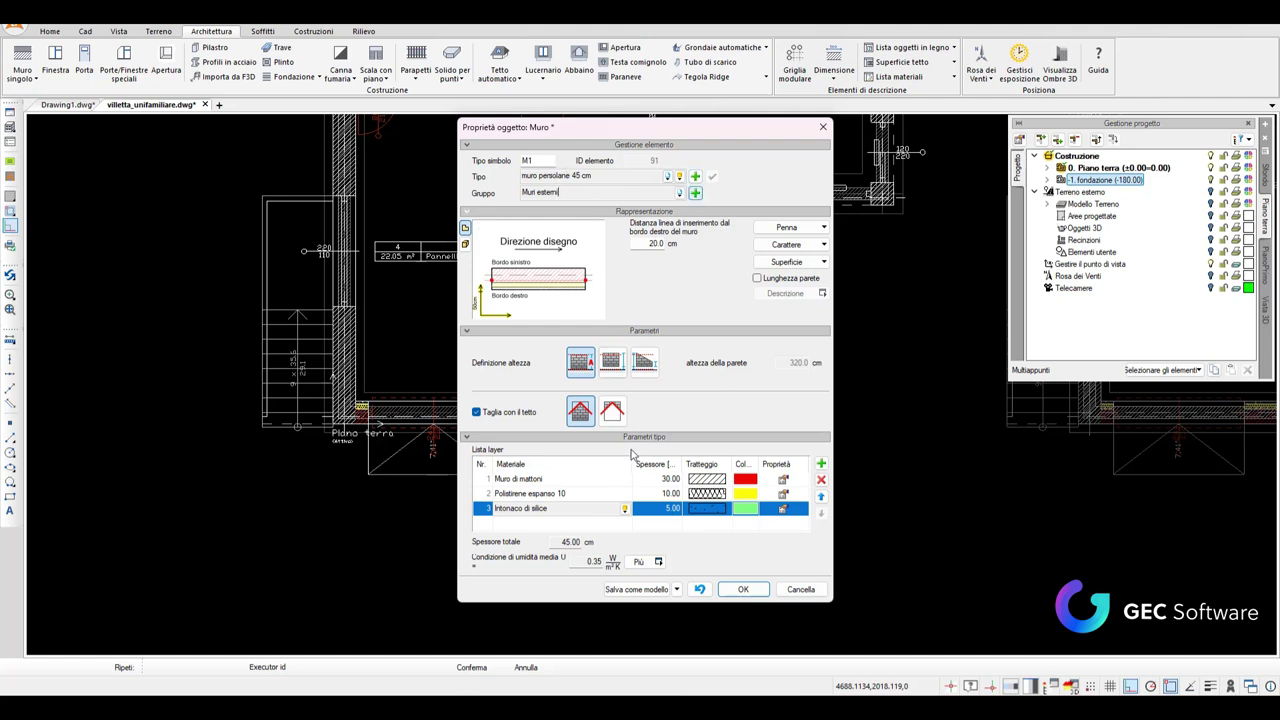
click(668, 509)
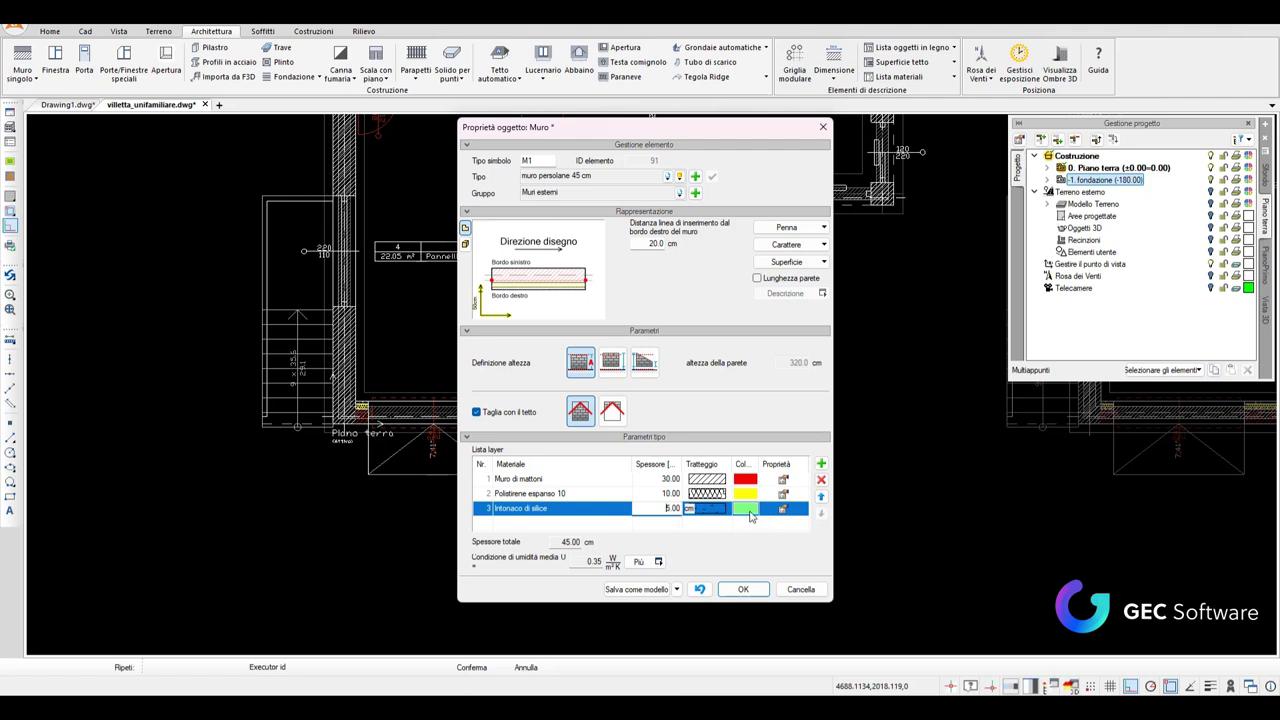
Assign a different hatch pattern to the Intonaco di silice plaster layer
click(722, 508)
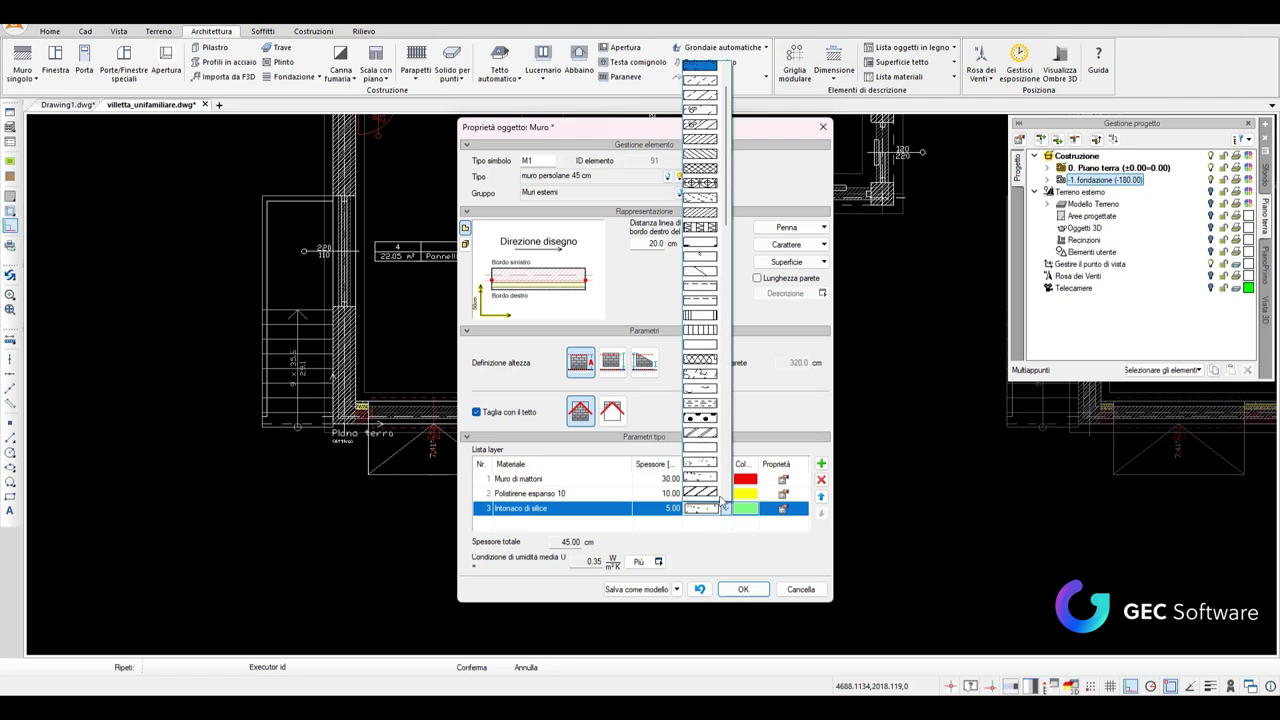
click(700, 378)
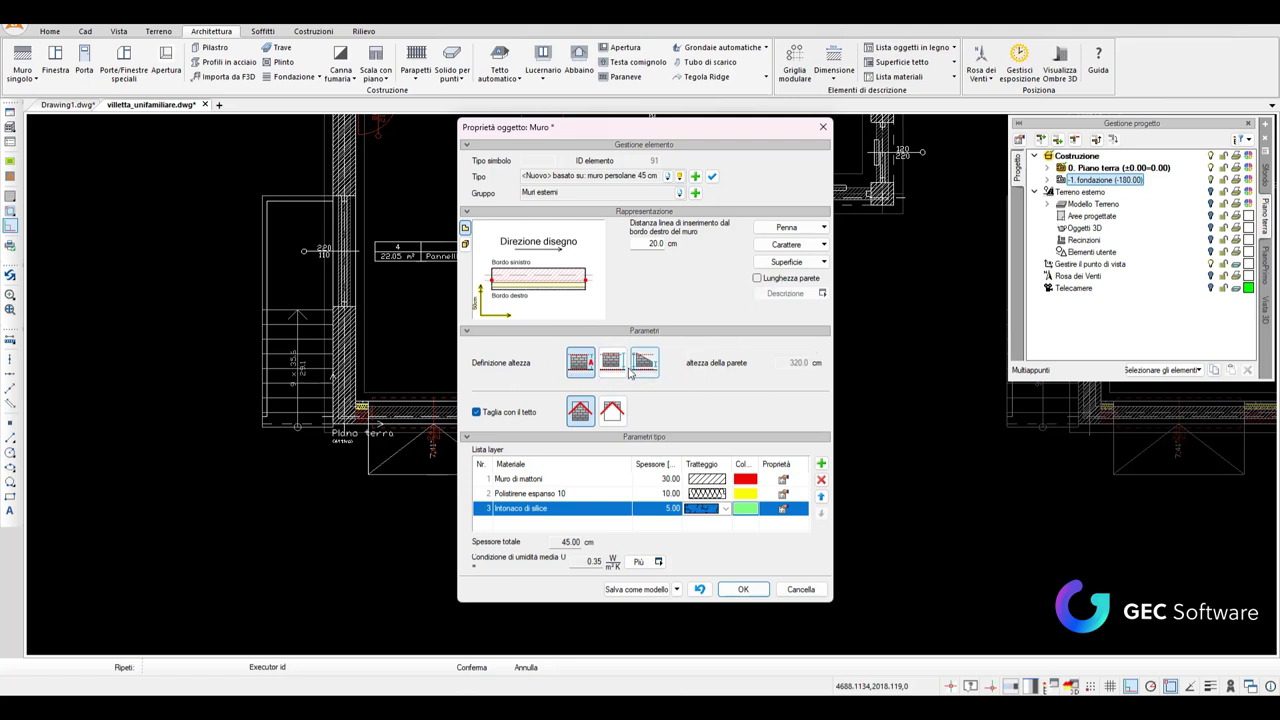
Define the wall height by start and end heights of 320.0 cm and show the plaster layer's properties
click(612, 362)
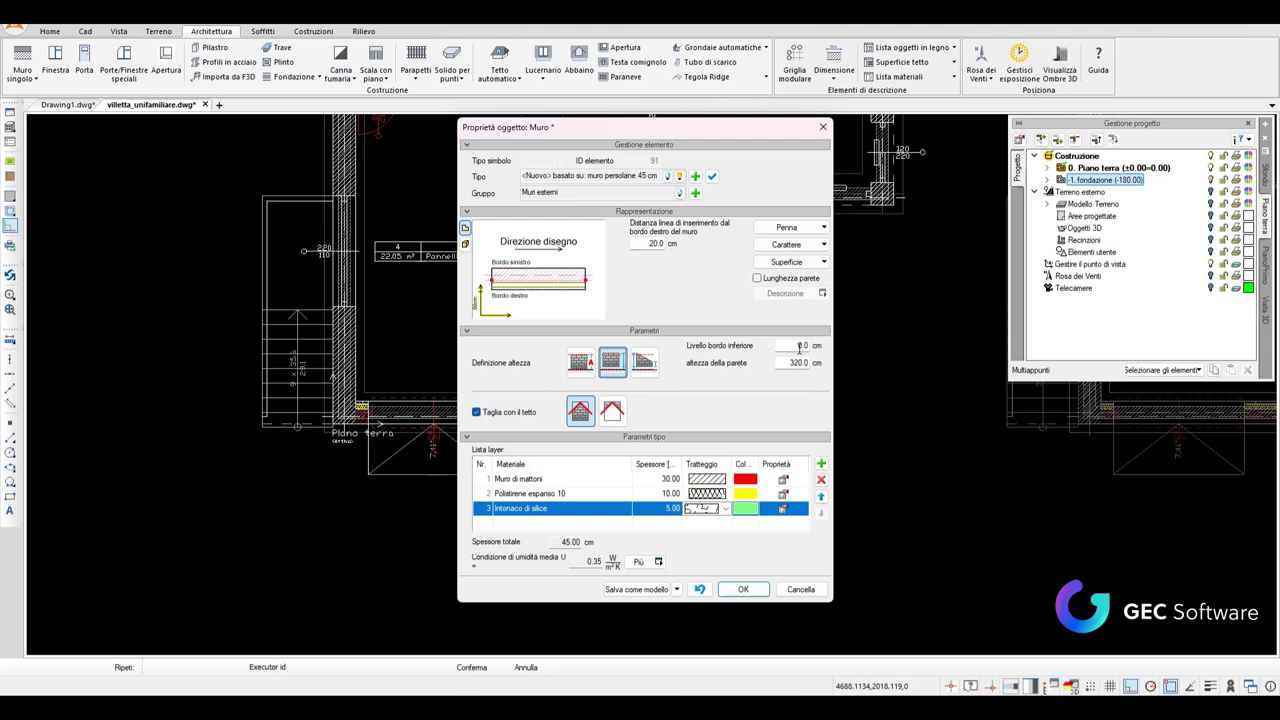
double_click(795, 363)
click(644, 362)
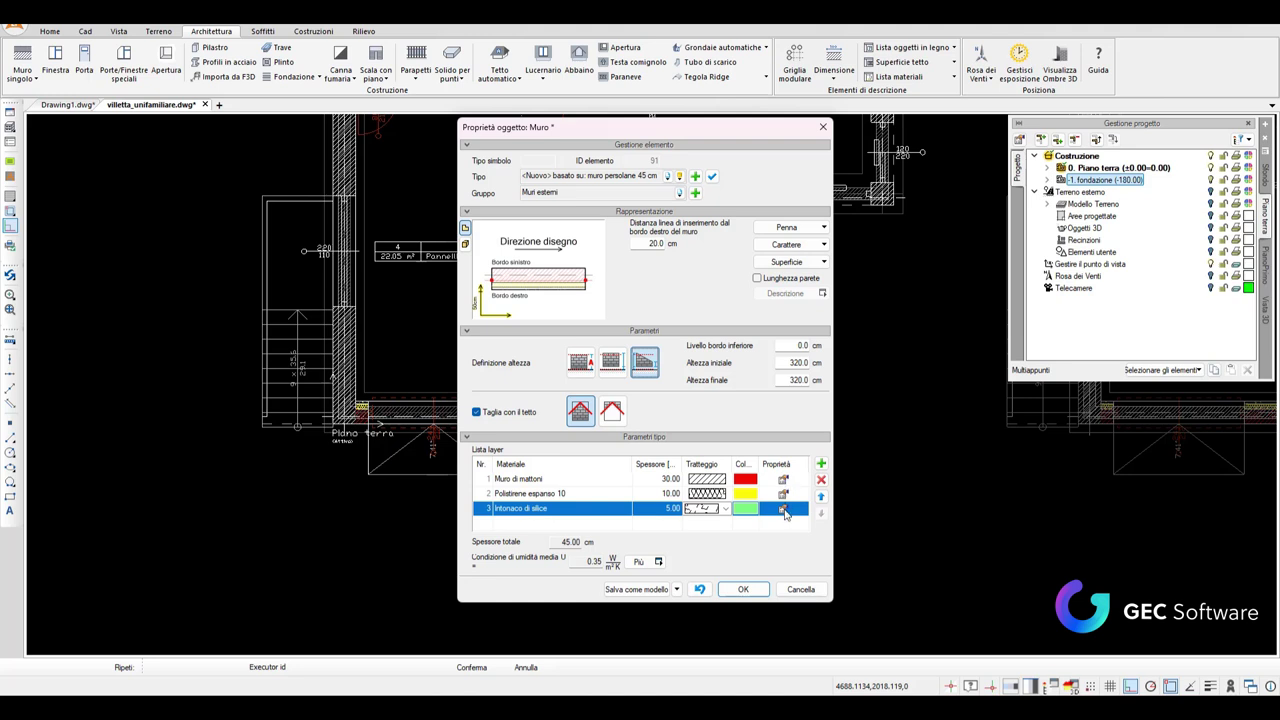
click(782, 509)
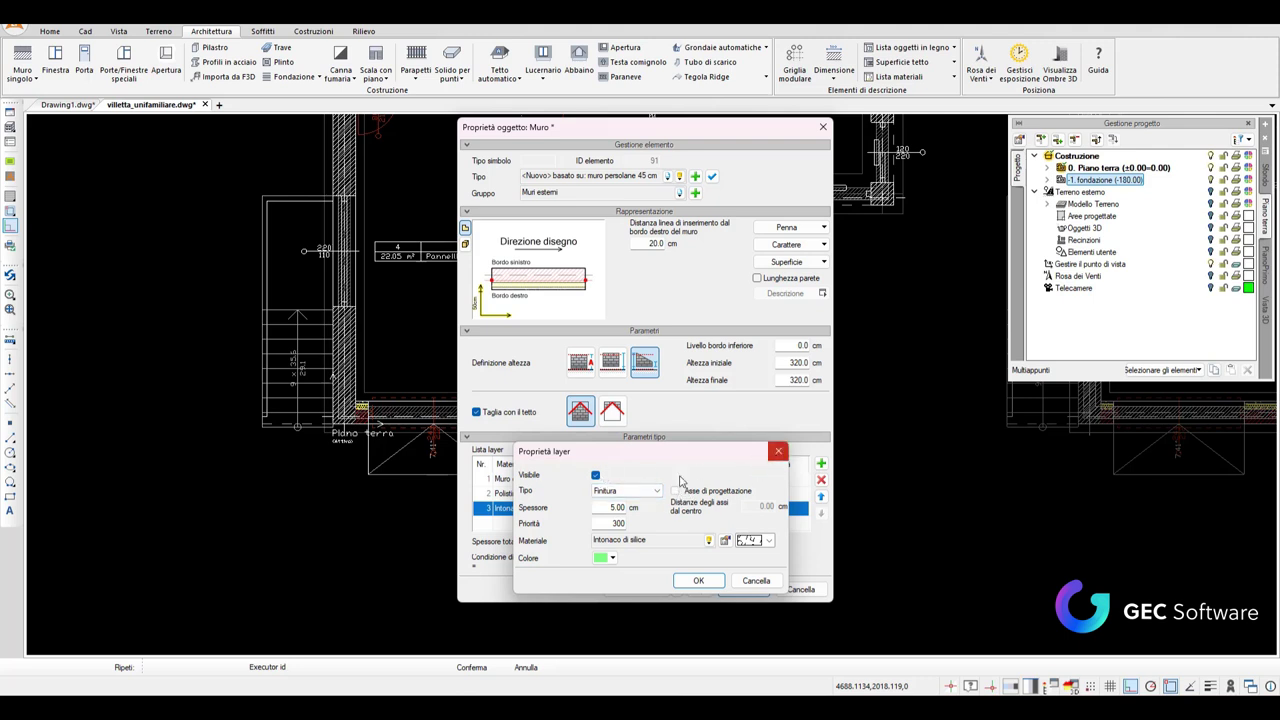
Close the plaster layer's properties, leaving it visible and unchanged
click(596, 476)
click(596, 476)
click(779, 453)
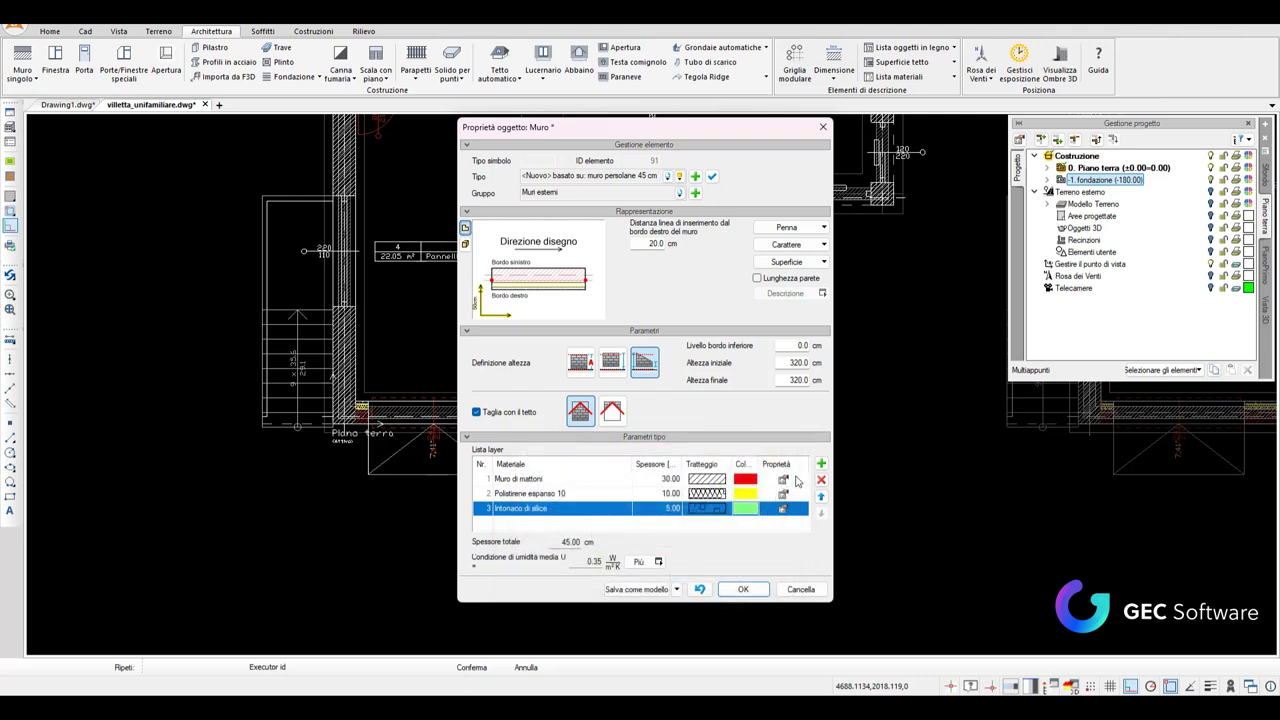
Show the Muro di mattoni layer's properties, keeping it on the design axis
double_click(785, 481)
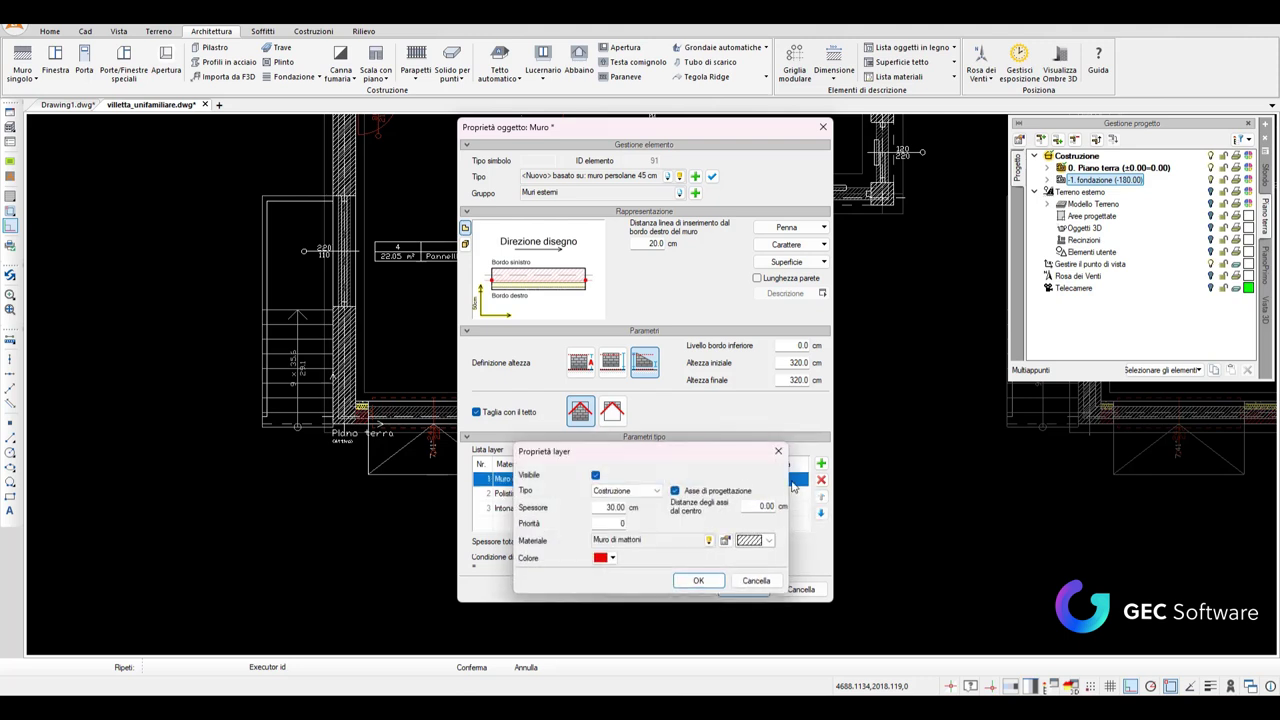
click(676, 491)
click(676, 491)
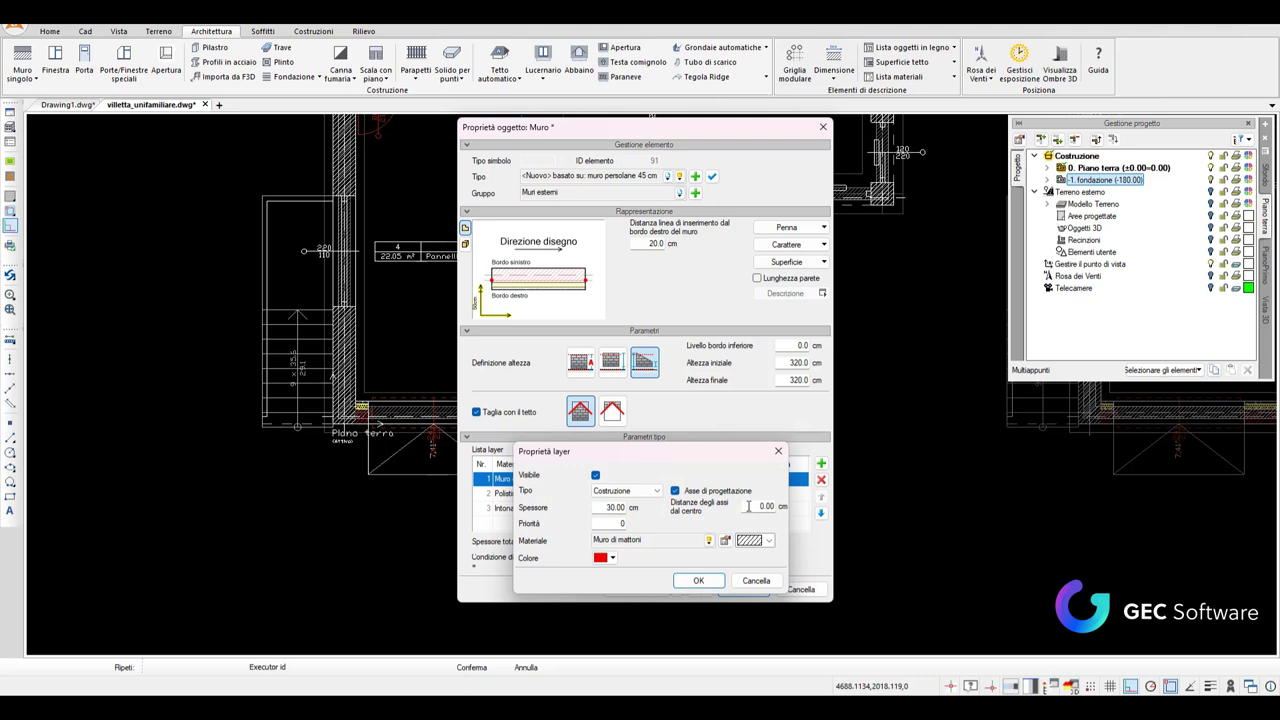